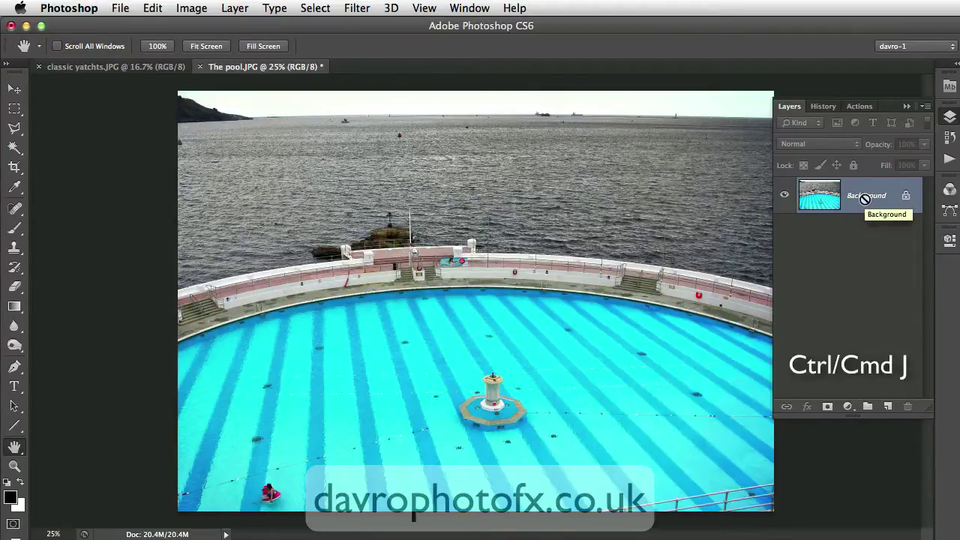
# Duplicate the pool photo's Background layer into Layer 1 with Ctrl+J.
pyautogui.hotkey('ctrl', 'j')
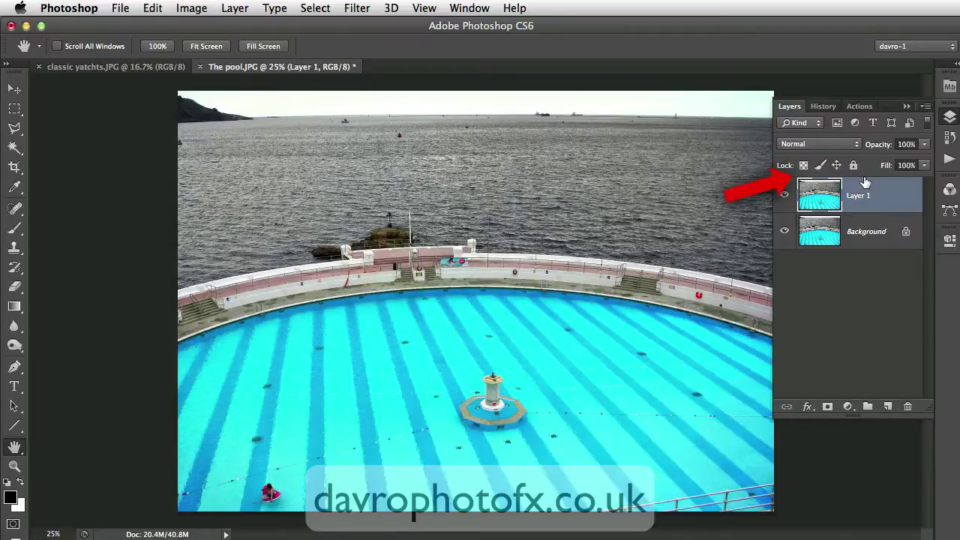
# Add Layer 2 under Layer 1, hide Layer 1, and fill Layer 2 with default white.
pyautogui.keyDown('ctrl'); pyautogui.click(886, 408); pyautogui.keyUp('ctrl')
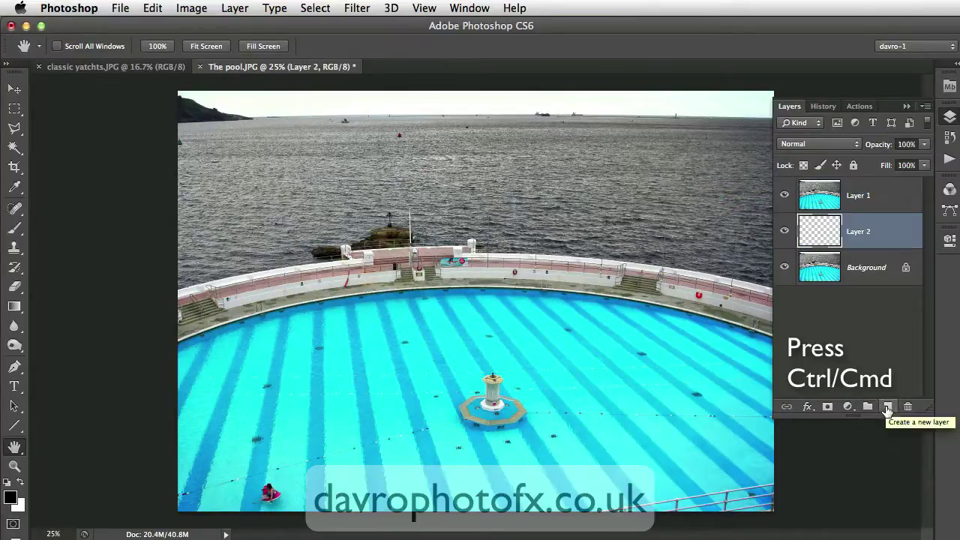
pyautogui.click(784, 197)
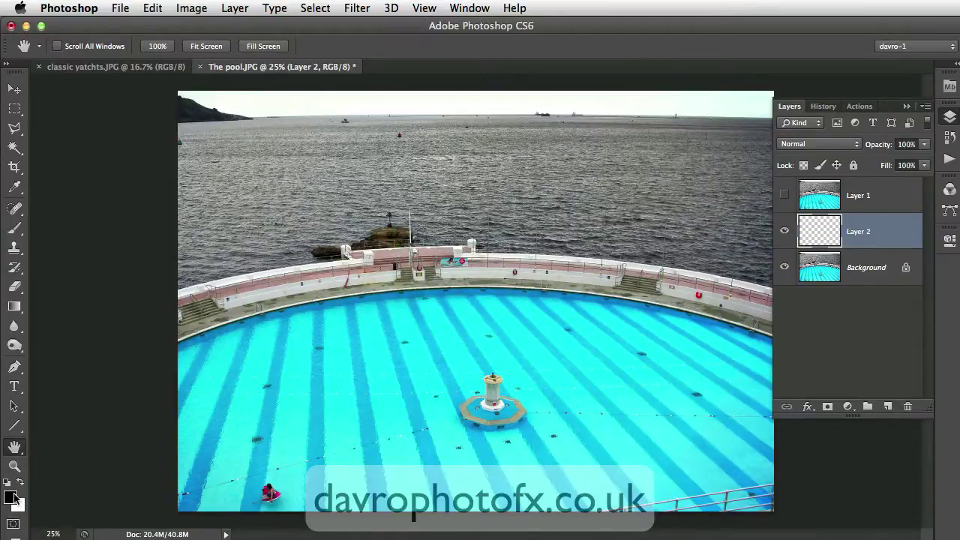
pyautogui.press('d')
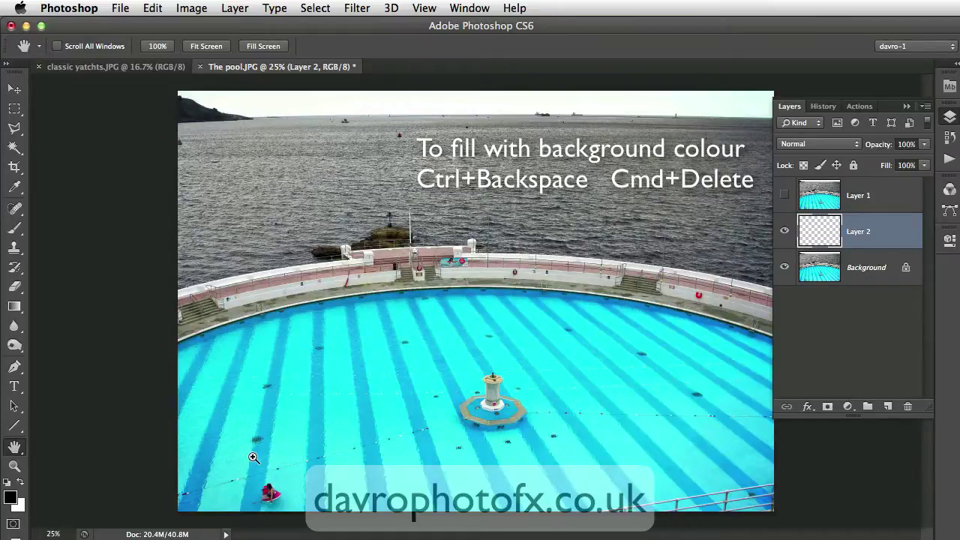
pyautogui.press('super+BackSpace')
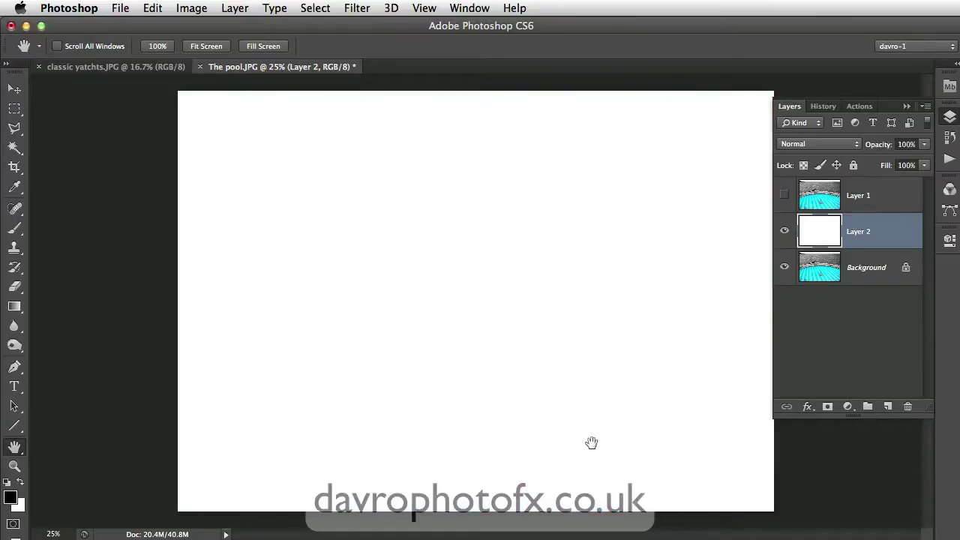
# Show and select Layer 1, then marquee a rectangle over the photo's top-right corner.
pyautogui.click(784, 197)
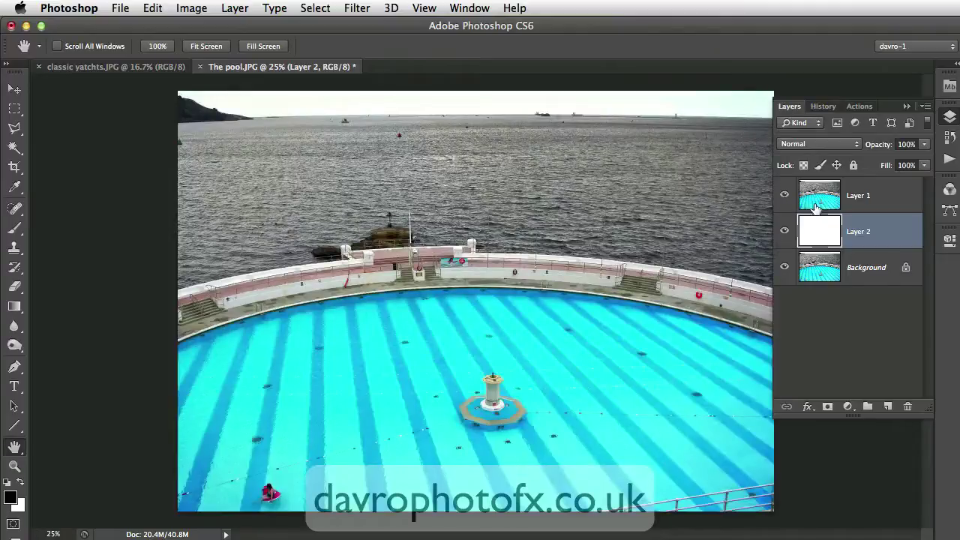
pyautogui.click(877, 199)
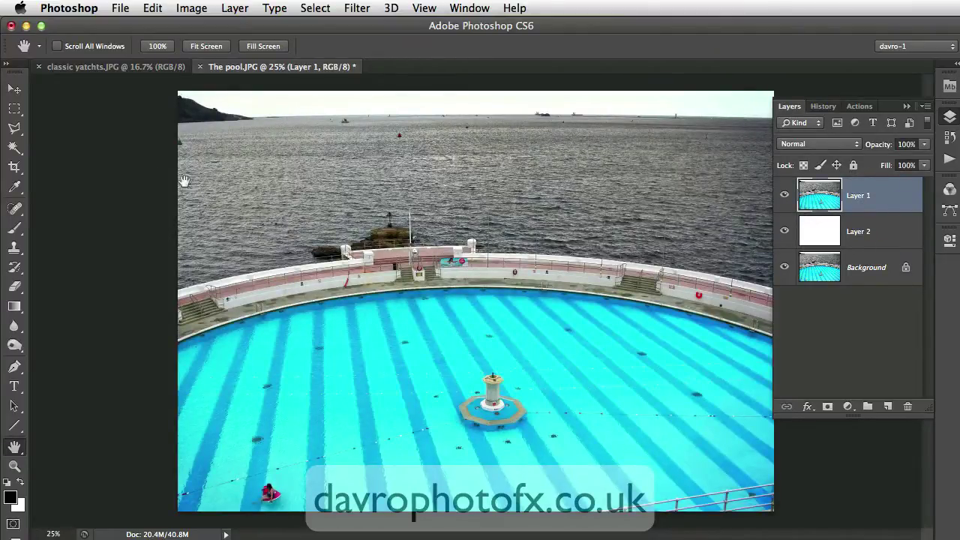
pyautogui.click(14, 110)
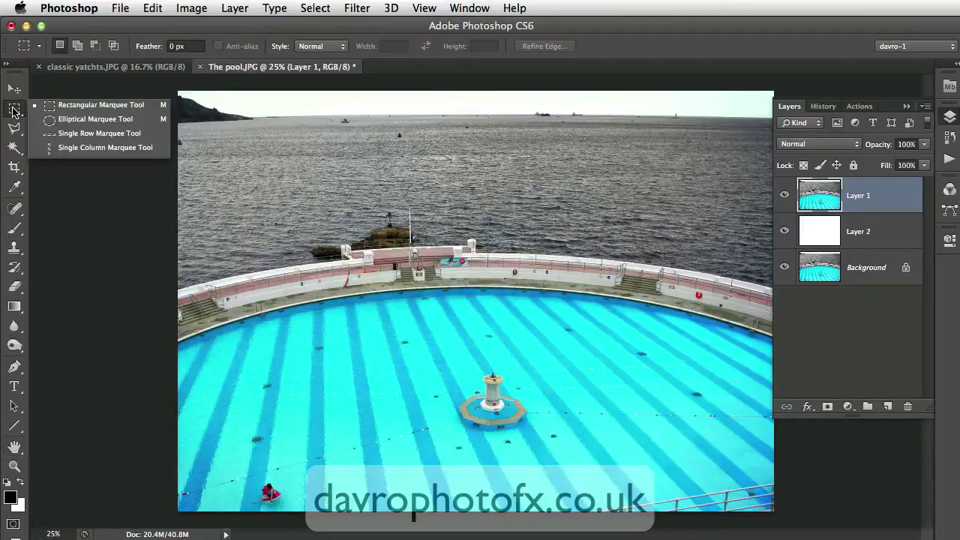
pyautogui.click(52, 110)
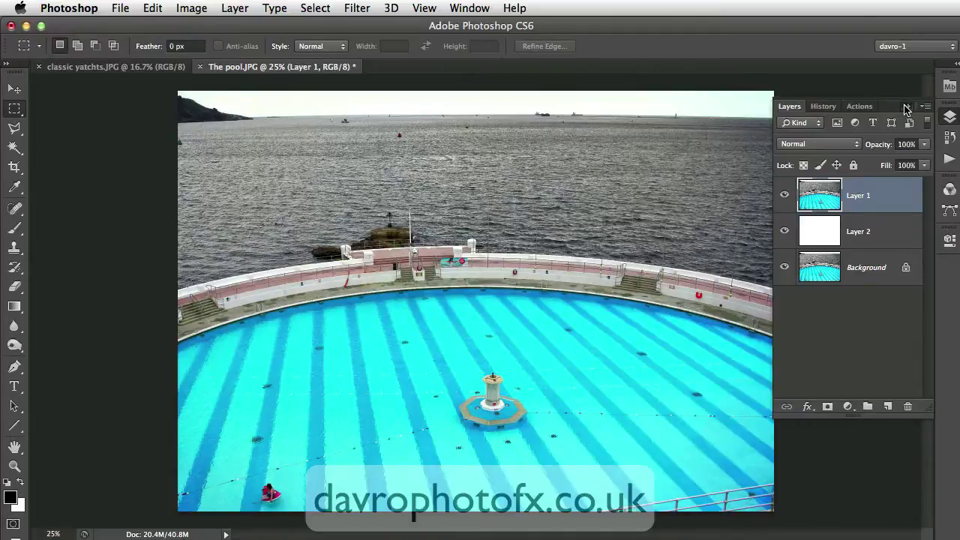
pyautogui.click(906, 108)
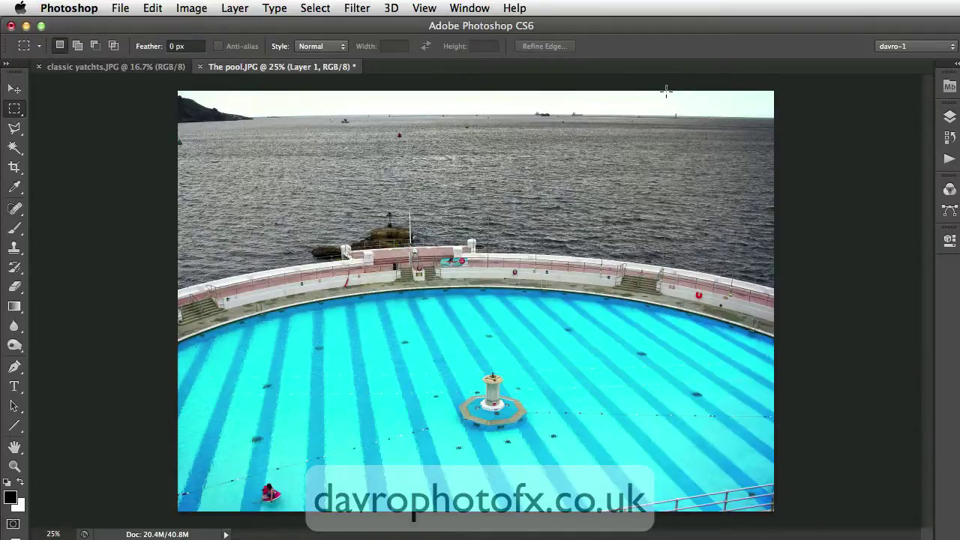
pyautogui.moveTo(665, 90); pyautogui.dragTo(774, 194)
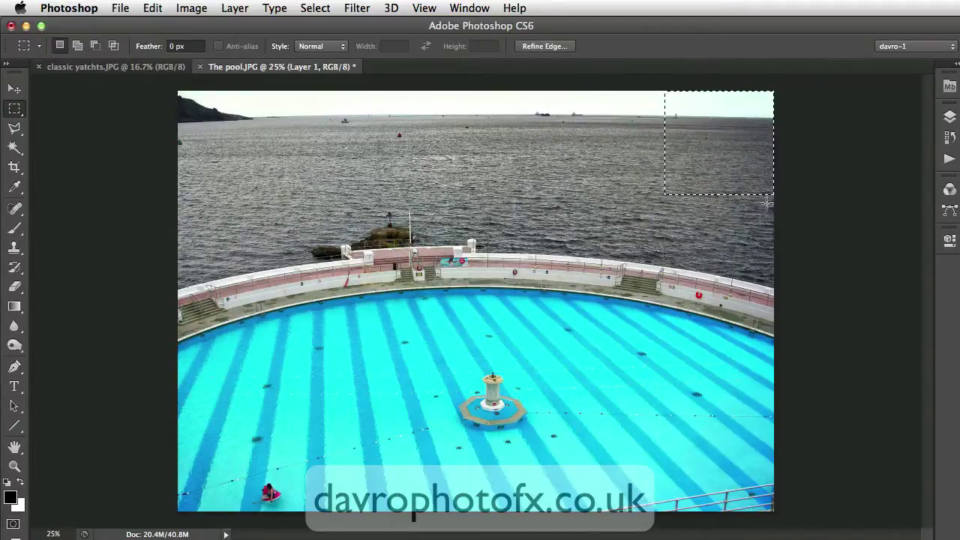
# Transform the corner selection to about 100.86% width and 96.19% height and commit it.
pyautogui.click(313, 9)
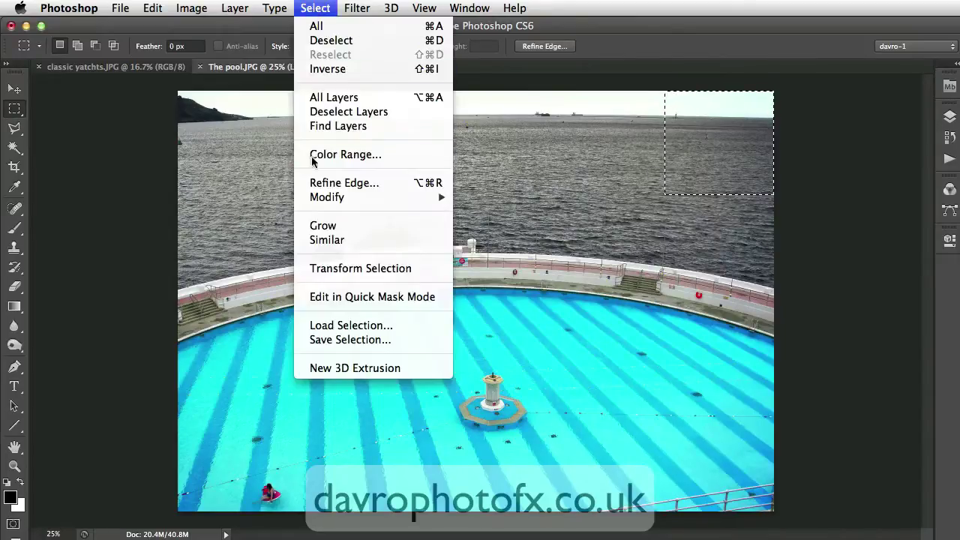
pyautogui.click(324, 268)
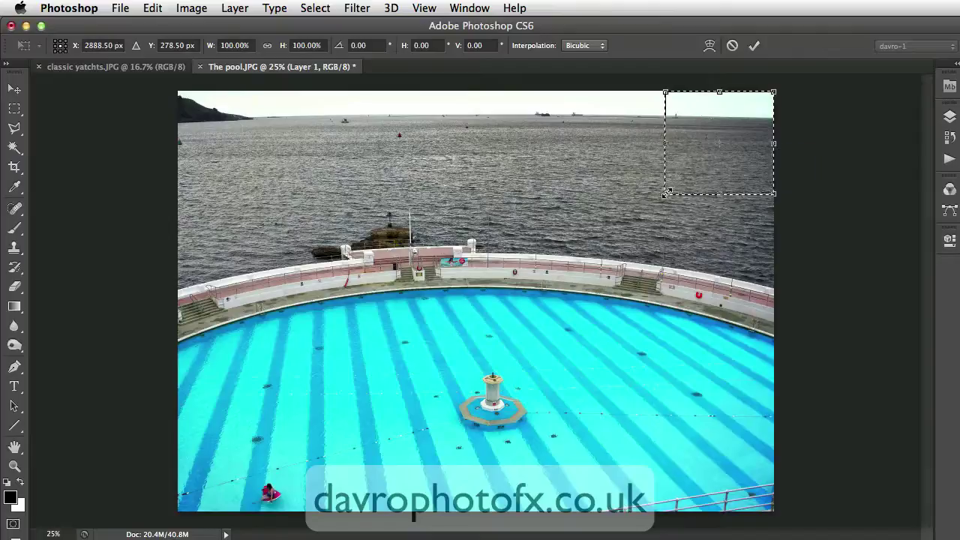
pyautogui.moveTo(665, 191); pyautogui.dragTo(665, 188)
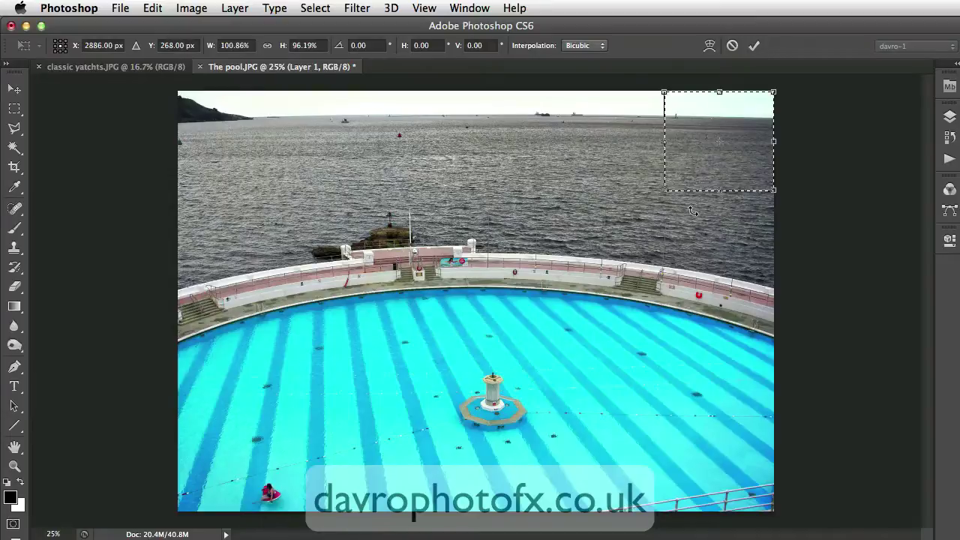
pyautogui.press('Return')
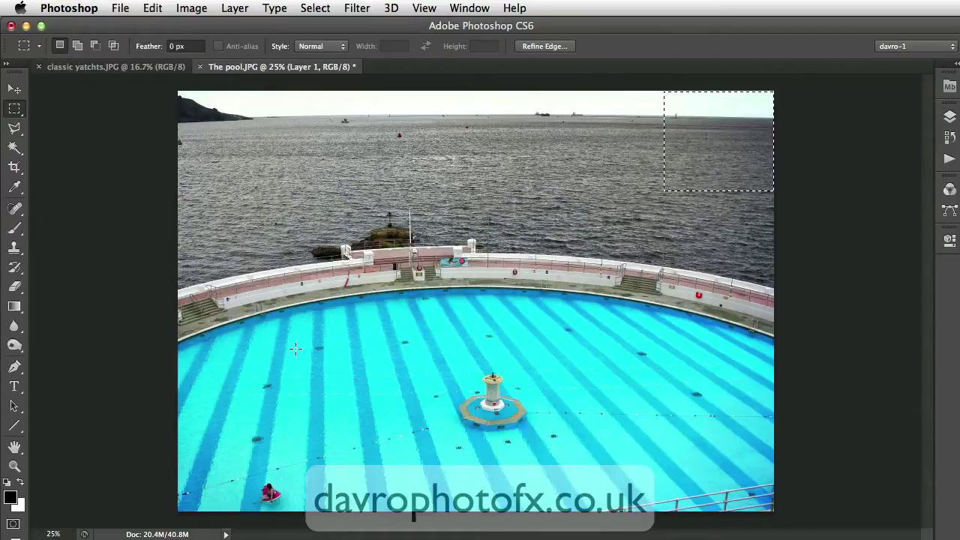
# Choose the Gradient Tool with the Foreground to Background preset.
pyautogui.click(16, 310)
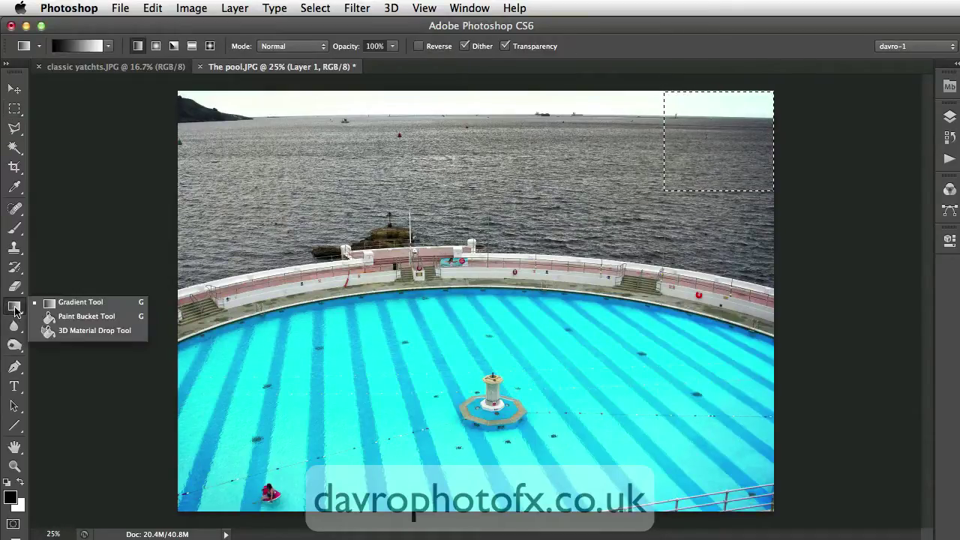
pyautogui.click(46, 302)
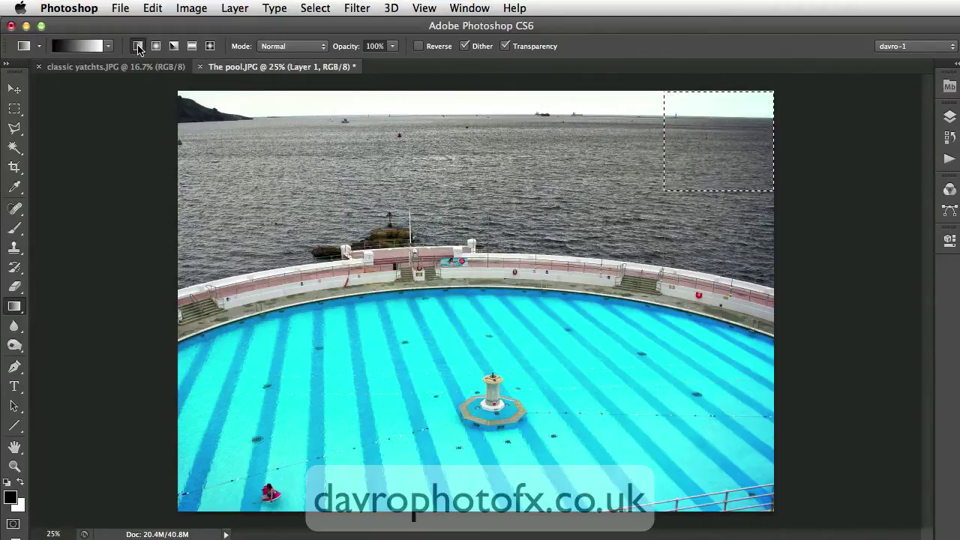
pyautogui.click(75, 46)
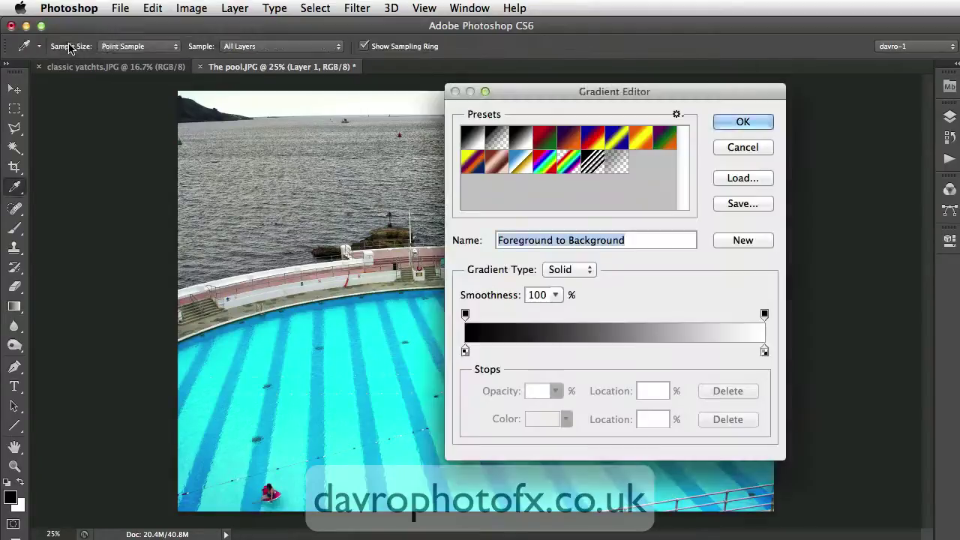
pyautogui.click(495, 142)
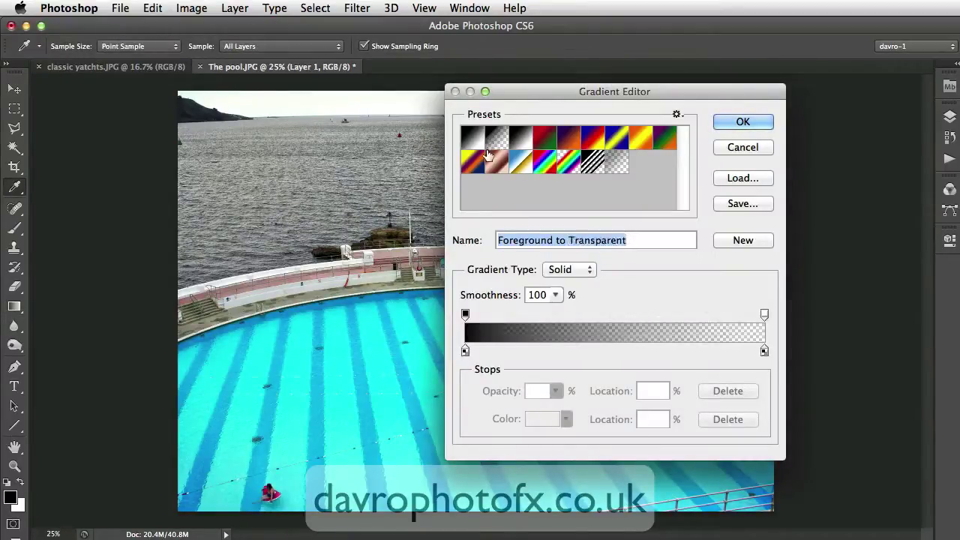
pyautogui.click(473, 139)
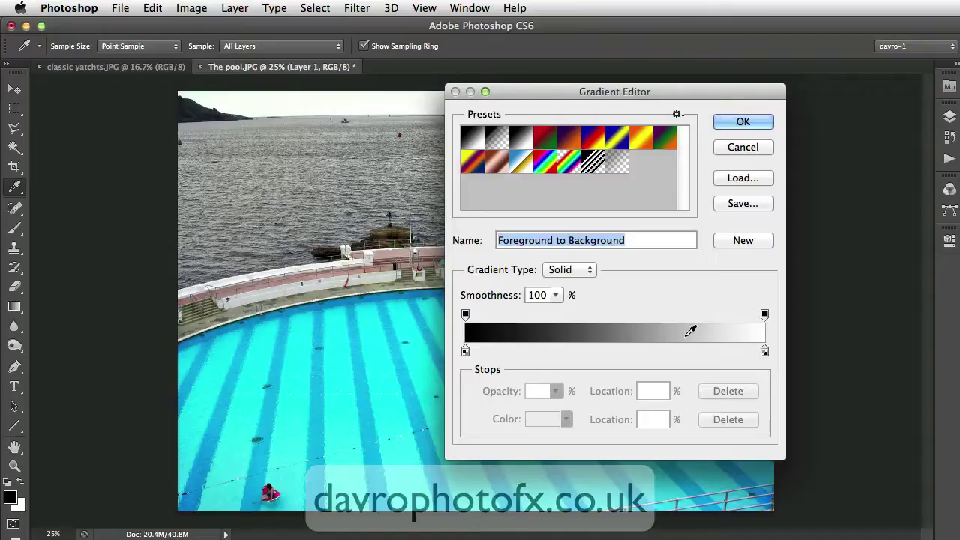
pyautogui.click(742, 122)
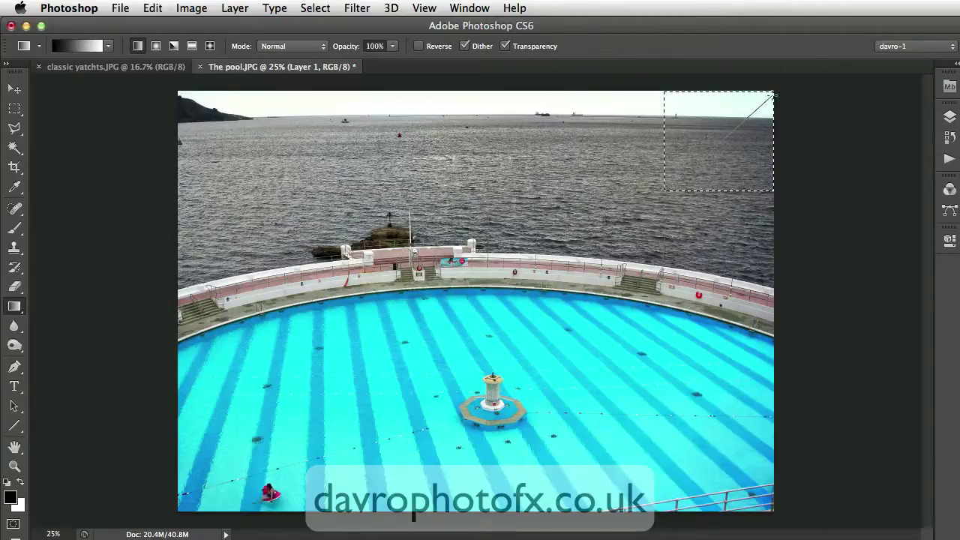
# Draw a diagonal black-to-white gradient across the corner selection, then deselect.
pyautogui.moveTo(773, 95); pyautogui.dragTo(774, 91)
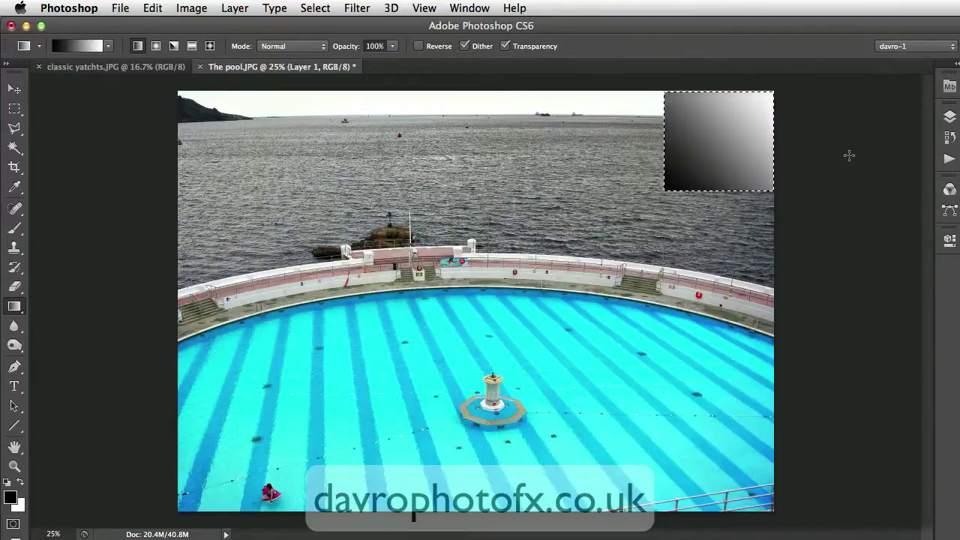
pyautogui.press('super+d')
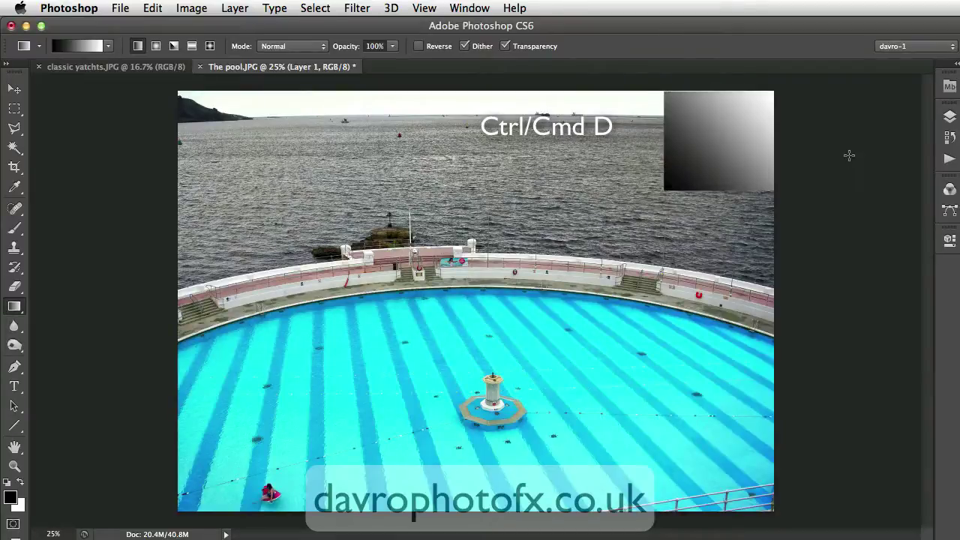
pyautogui.click(950, 117)
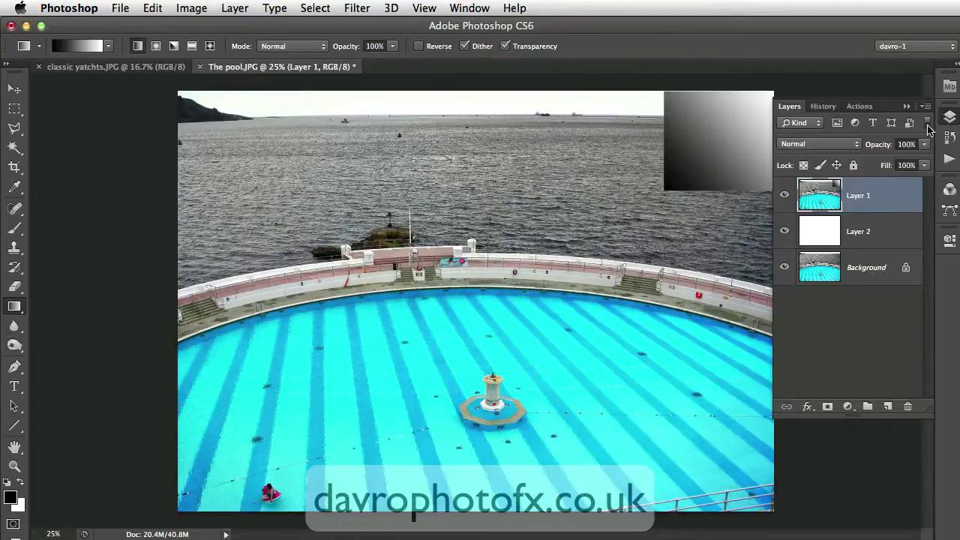
# Warp Layer 1, folding its top-right corner down and inward into a curled page, and commit.
pyautogui.click(144, 10)
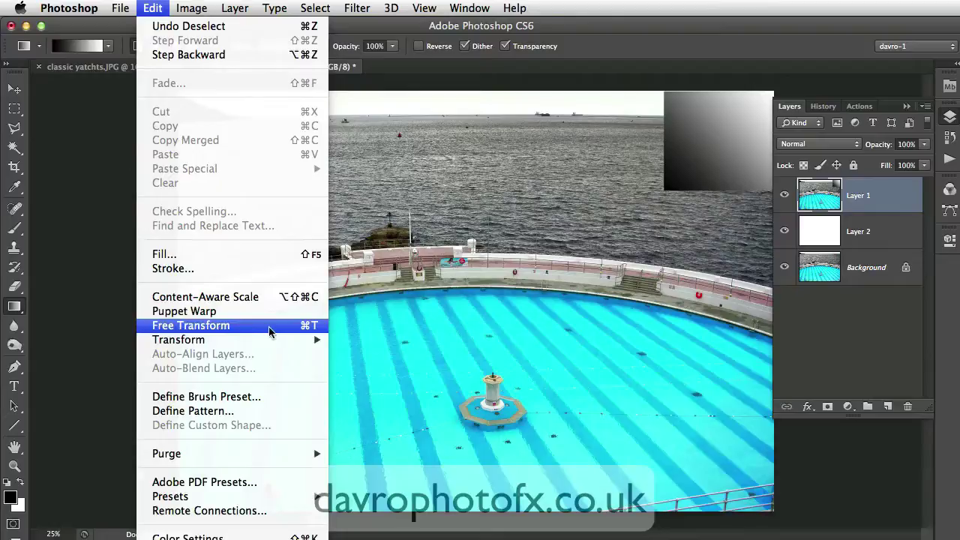
pyautogui.moveTo(252, 342)
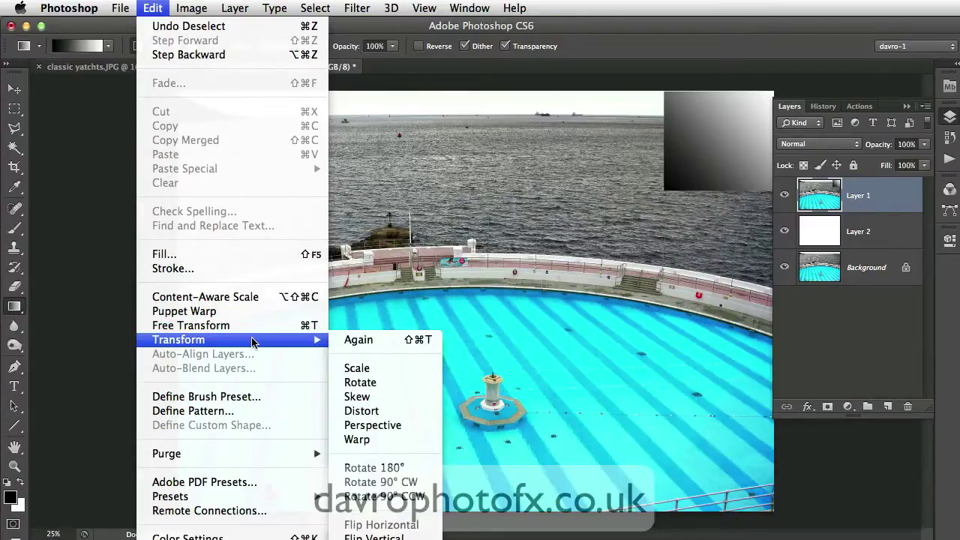
pyautogui.click(385, 440)
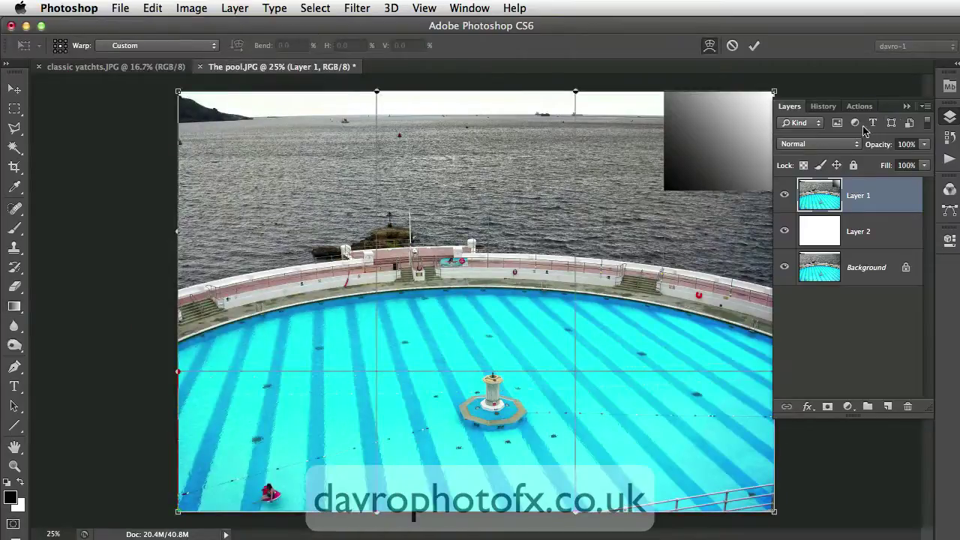
pyautogui.click(906, 108)
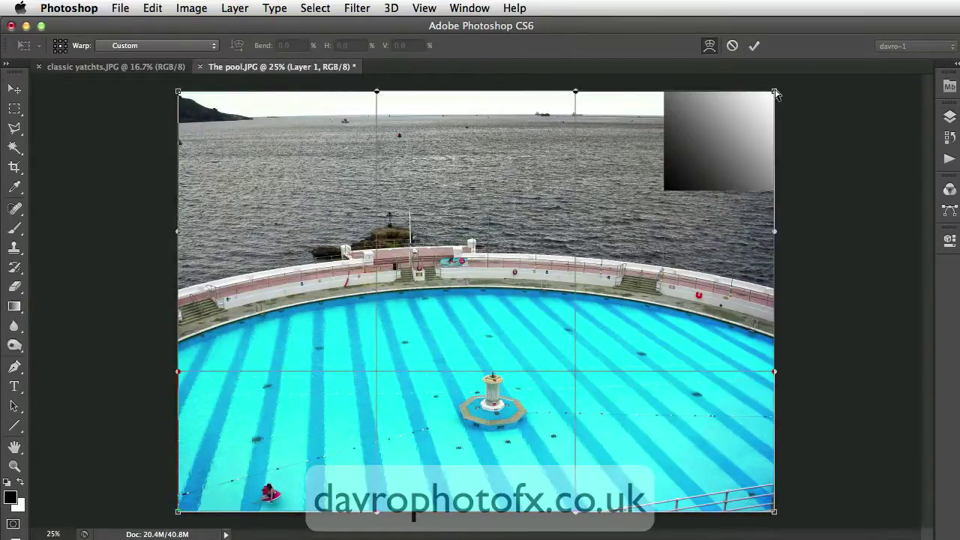
pyautogui.moveTo(773, 94); pyautogui.dragTo(640, 218)
pyautogui.moveTo(632, 225)
pyautogui.mouseDown()
pyautogui.moveTo(633, 211)
pyautogui.moveTo(623, 227)
pyautogui.mouseUp()
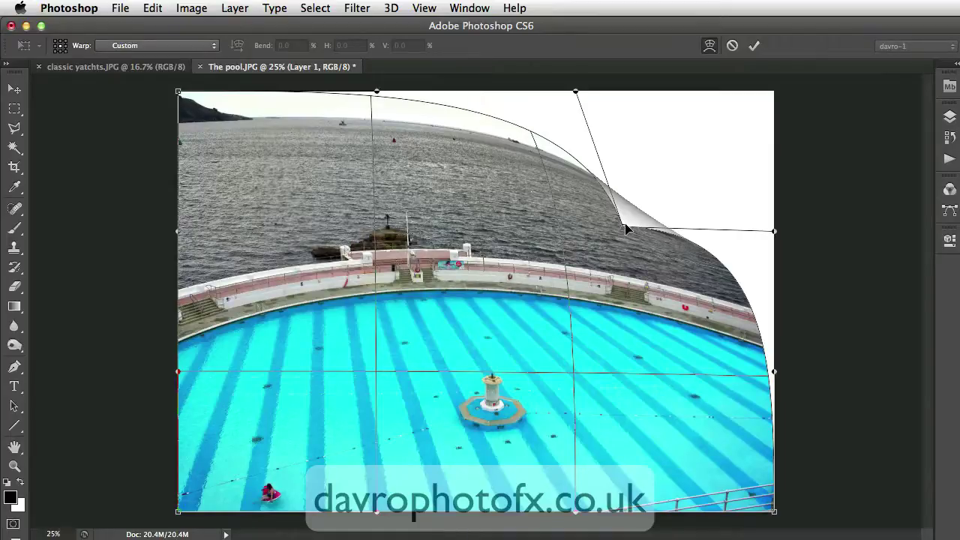
pyautogui.moveTo(624, 226)
pyautogui.mouseDown()
pyautogui.moveTo(611, 232)
pyautogui.moveTo(624, 242)
pyautogui.moveTo(611, 230)
pyautogui.moveTo(615, 238)
pyautogui.mouseUp()
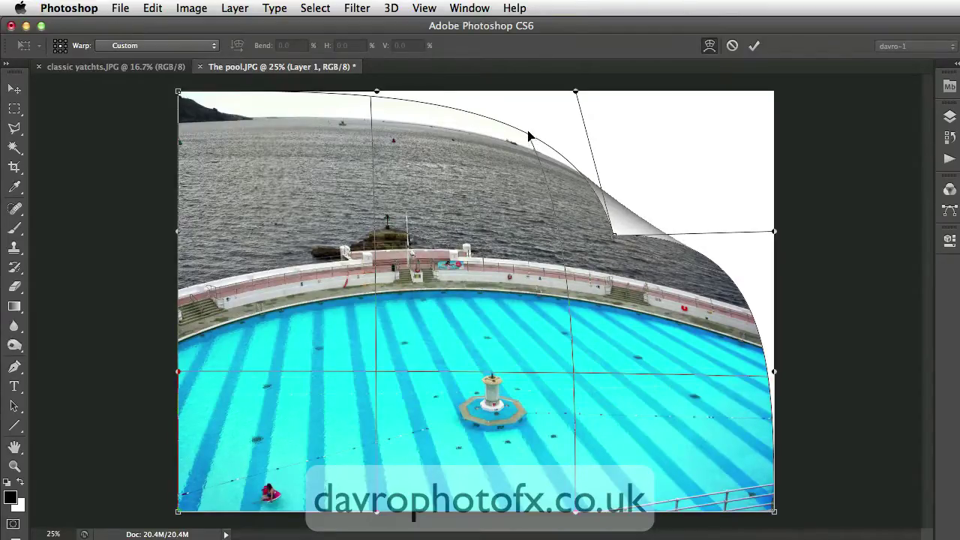
pyautogui.moveTo(529, 135); pyautogui.dragTo(528, 130)
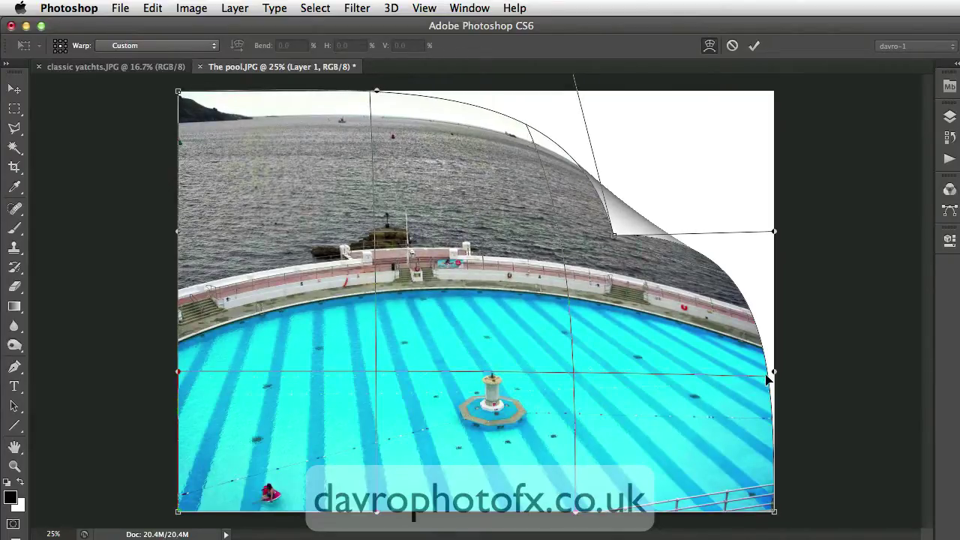
pyautogui.moveTo(770, 381); pyautogui.dragTo(782, 374)
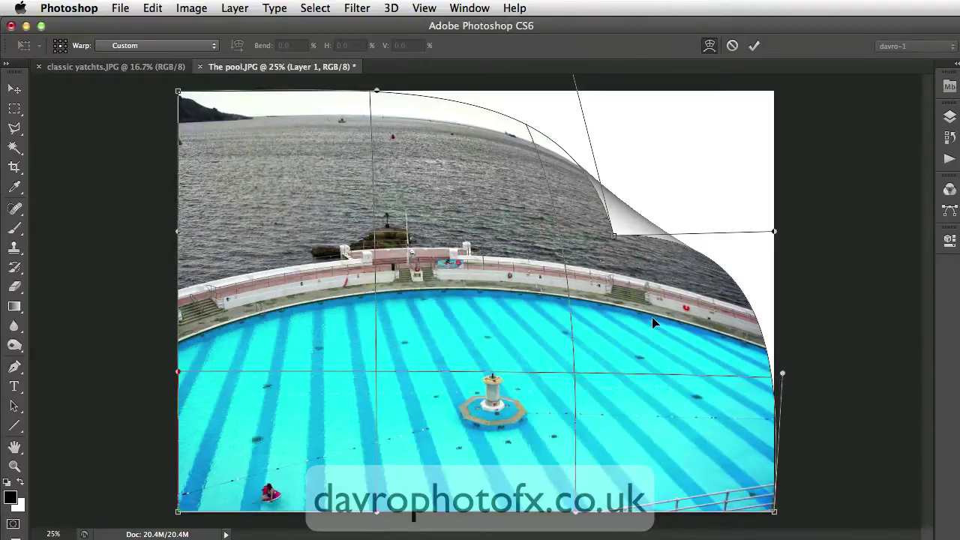
pyautogui.press('g')
pyautogui.press('Return')
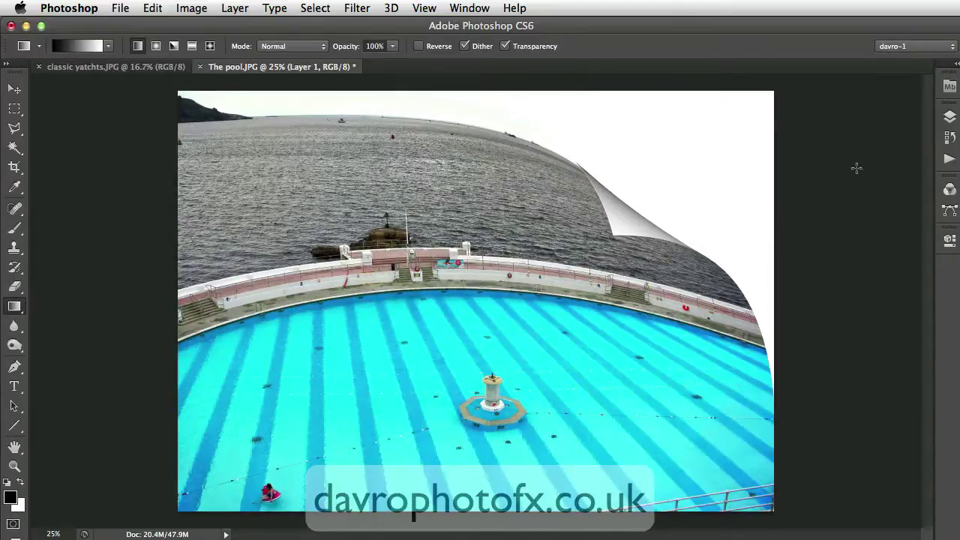
# Add a Drop Shadow to Layer 1 with 81 px size, 66% opacity and 76 px distance.
pyautogui.click(949, 118)
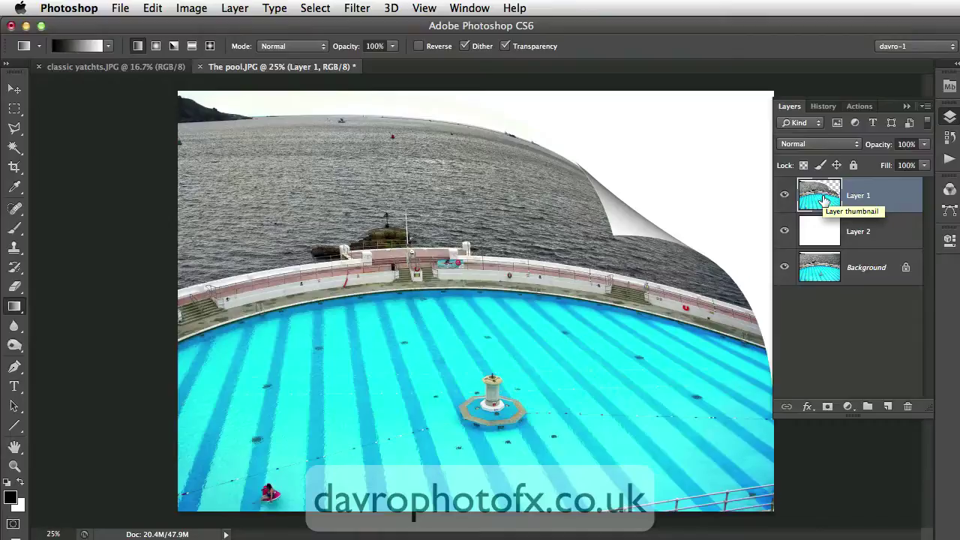
pyautogui.doubleClick(824, 199)
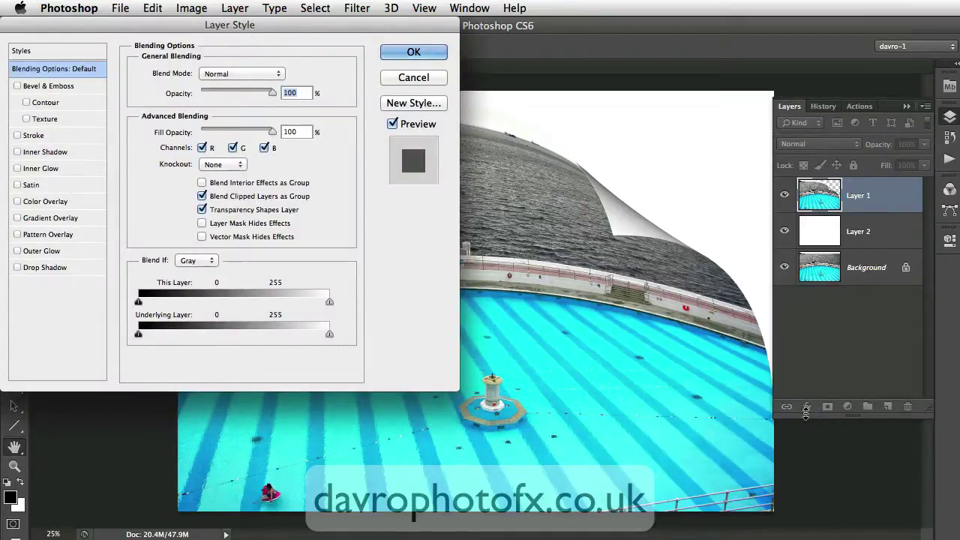
pyautogui.click(47, 269)
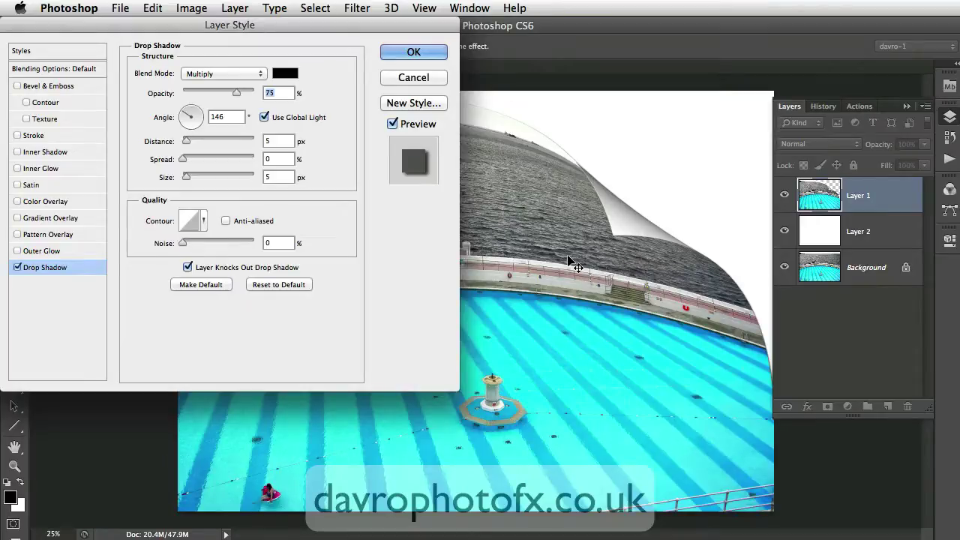
pyautogui.moveTo(597, 258); pyautogui.dragTo(610, 244)
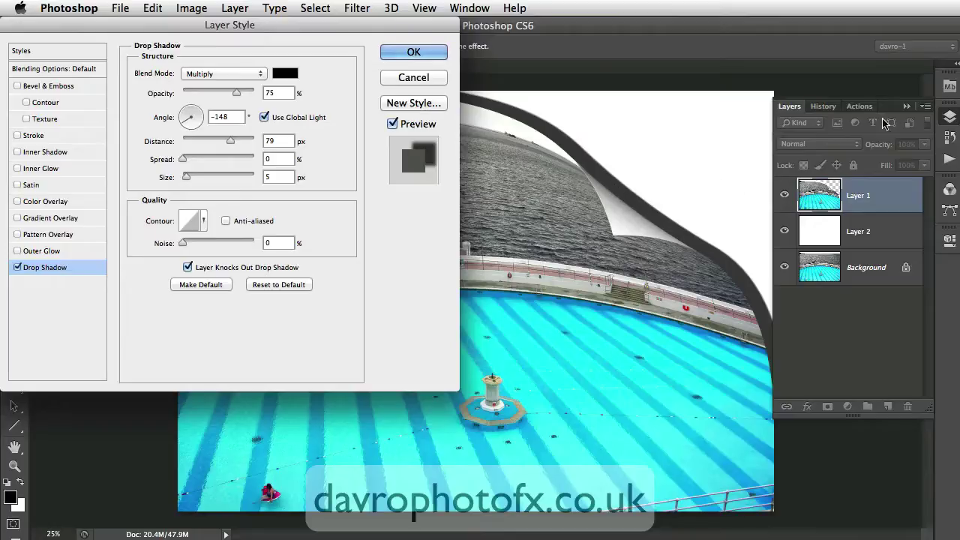
pyautogui.click(905, 108)
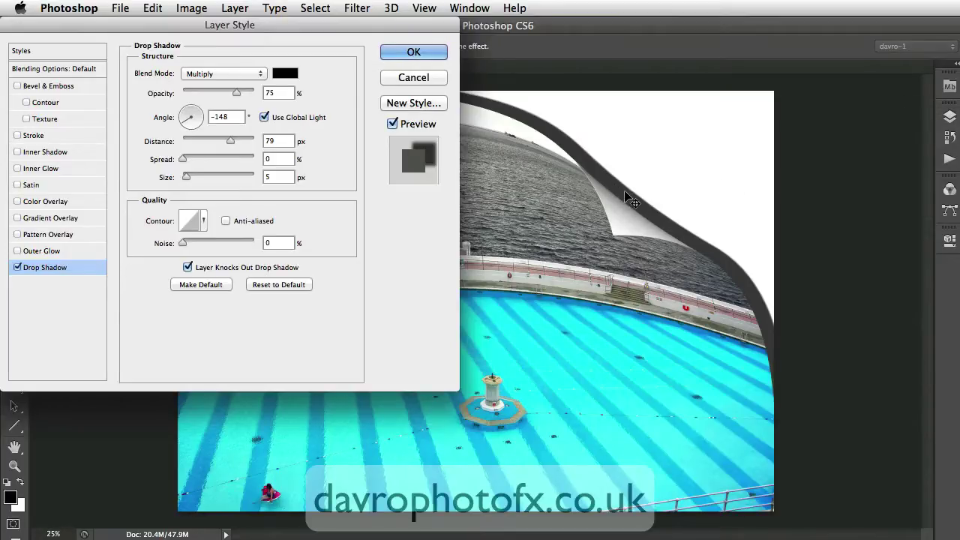
pyautogui.moveTo(636, 207); pyautogui.dragTo(630, 206)
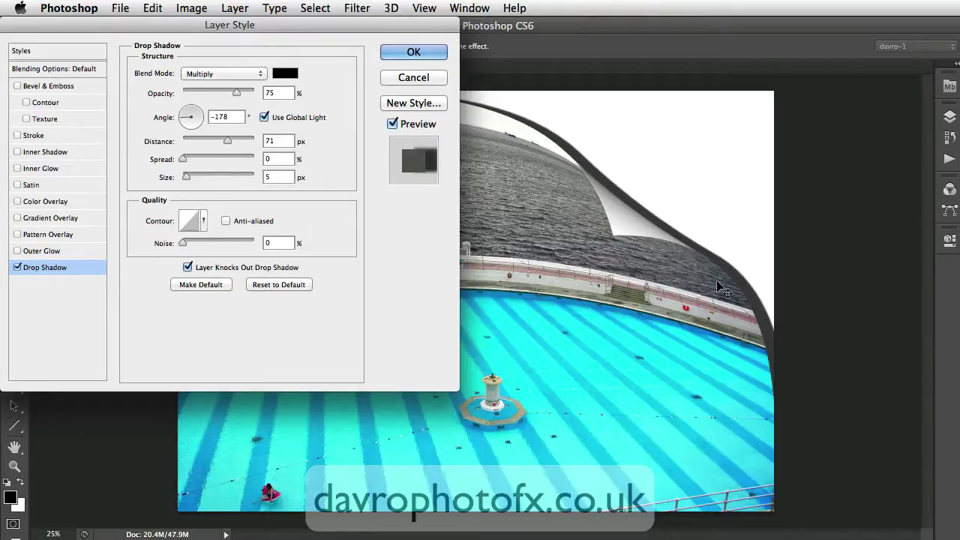
pyautogui.moveTo(704, 245); pyautogui.dragTo(702, 248)
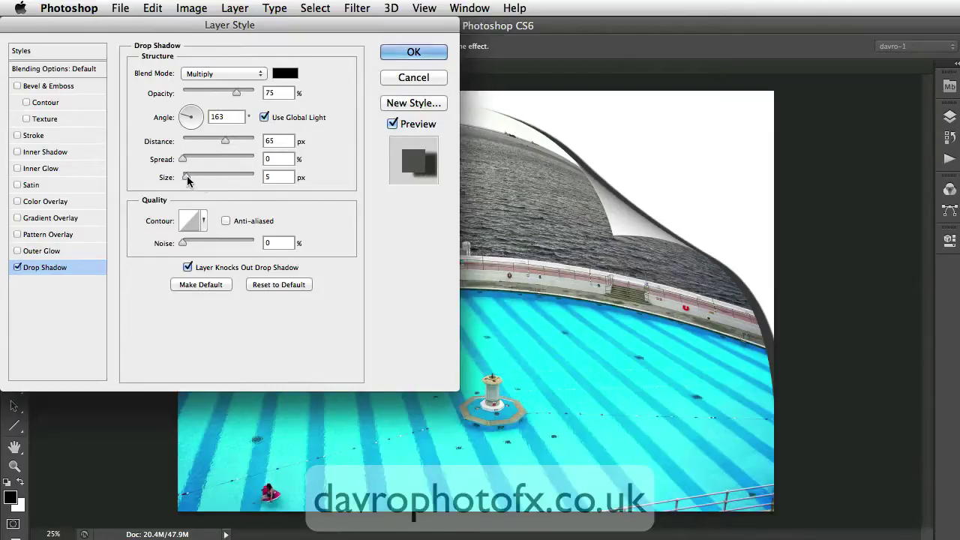
pyautogui.moveTo(188, 178); pyautogui.dragTo(210, 183)
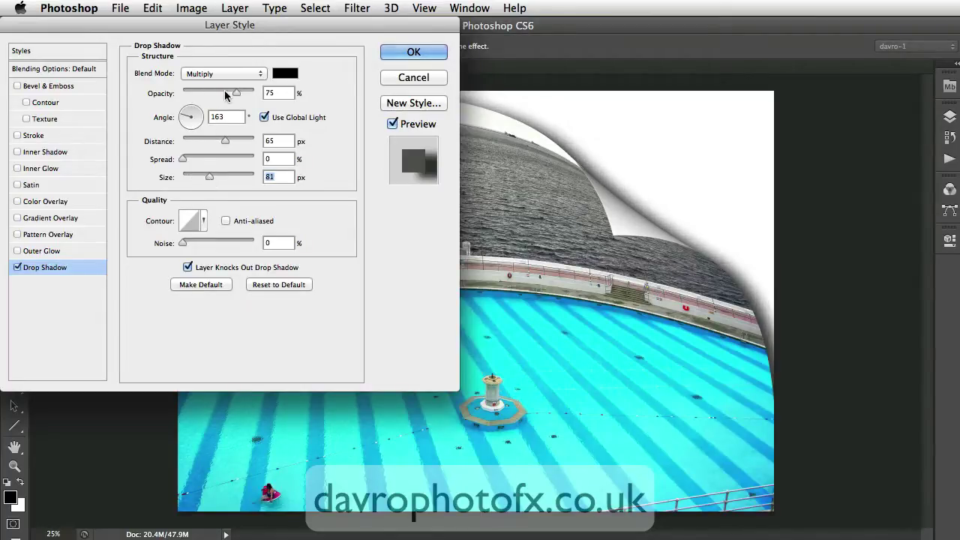
pyautogui.moveTo(235, 94); pyautogui.dragTo(229, 94)
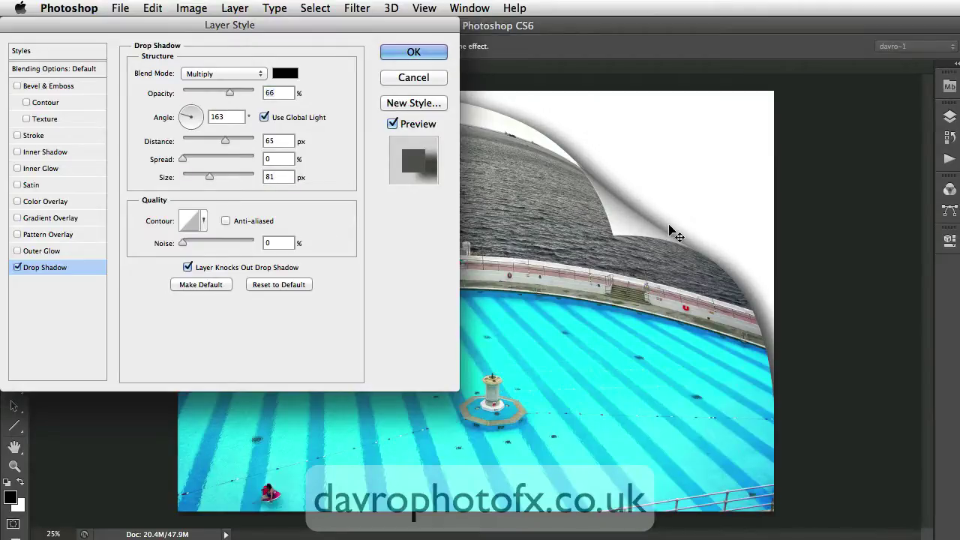
pyautogui.moveTo(669, 227); pyautogui.dragTo(671, 228)
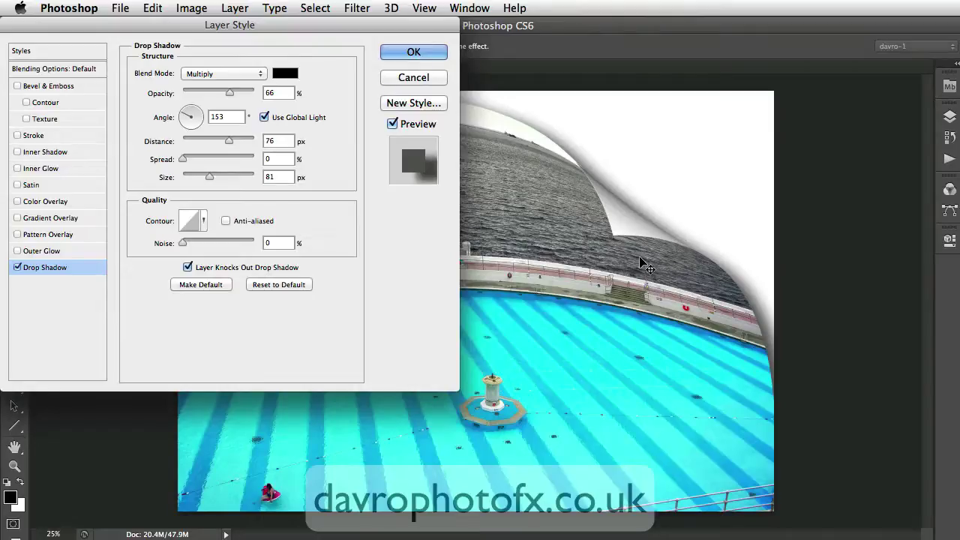
pyautogui.click(417, 51)
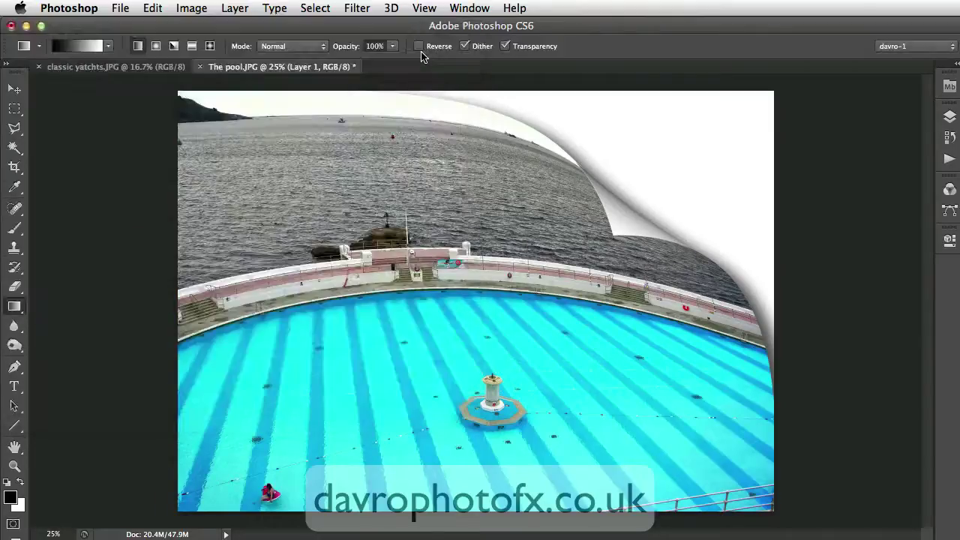
# Toggle Layer 1 off and on to check the curl, then choose the Magic Wand at tolerance 32.
pyautogui.click(949, 118)
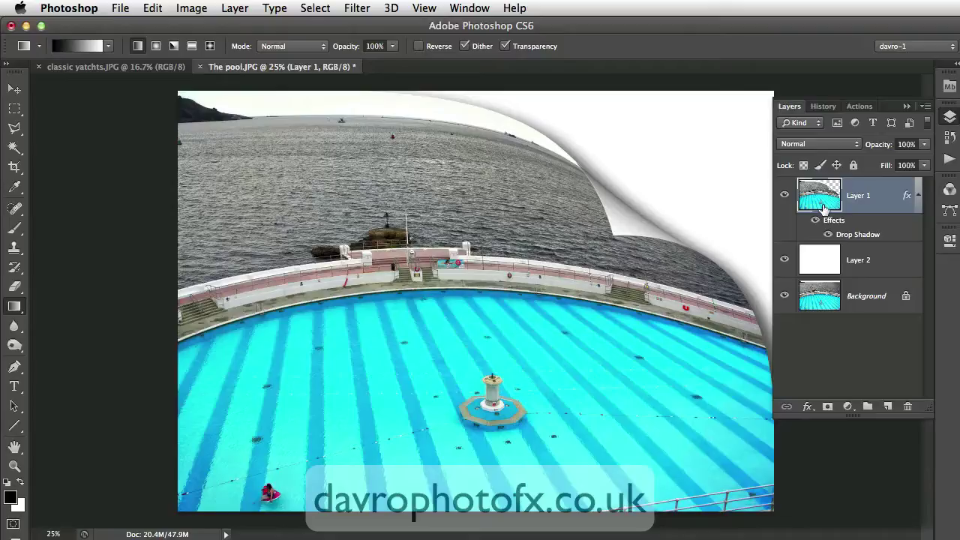
pyautogui.click(785, 197)
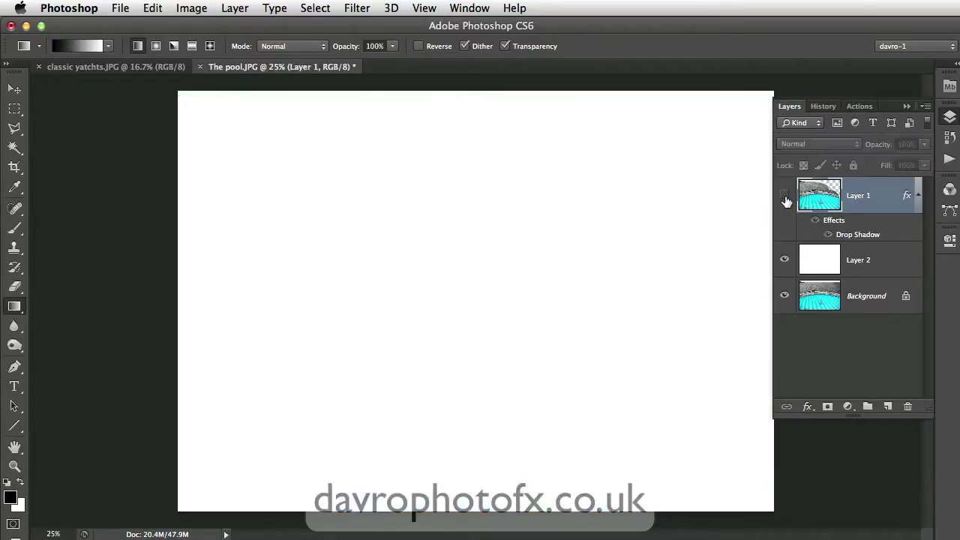
pyautogui.click(784, 197)
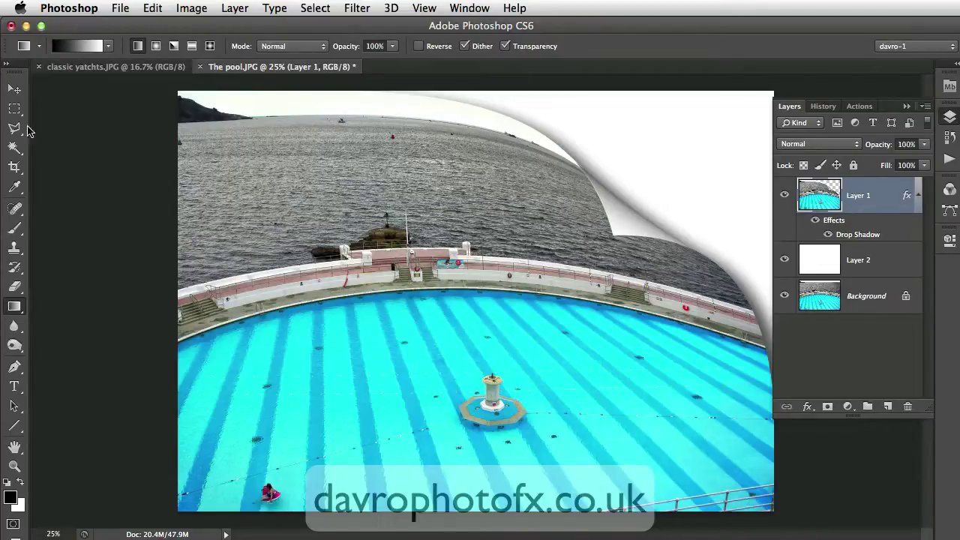
pyautogui.click(15, 148)
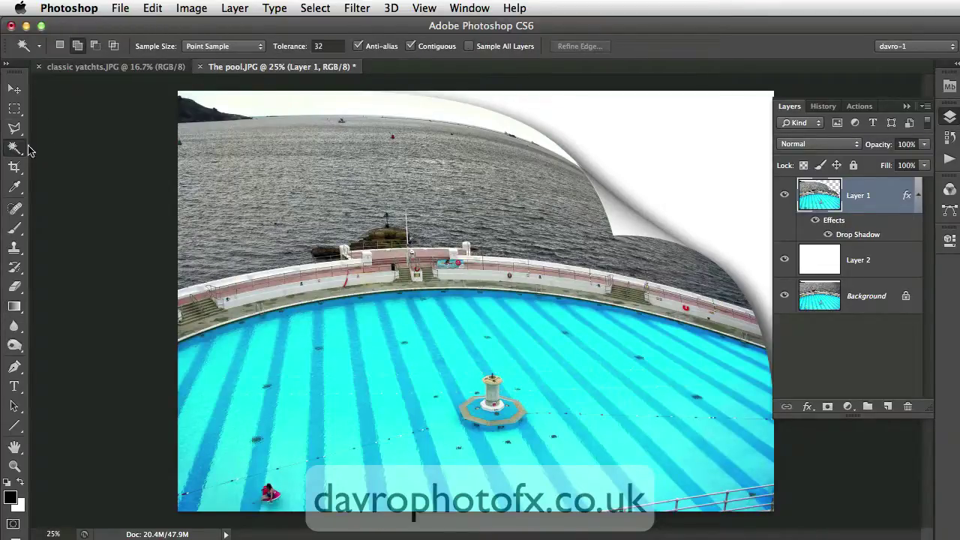
# Zoom in and magic-wand the white curl underside, adding its lower and upper edges.
pyautogui.click(621, 216)
pyautogui.click(621, 216)
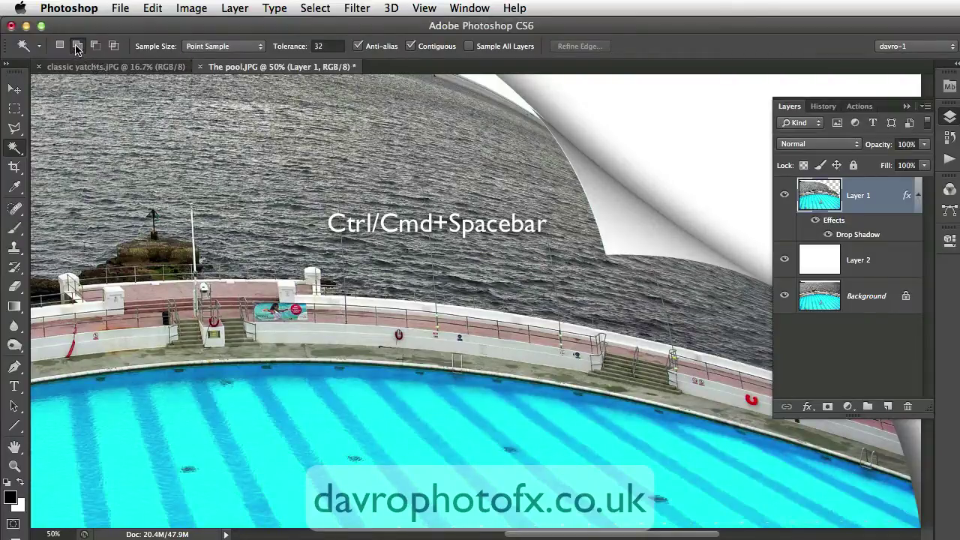
pyautogui.click(619, 242)
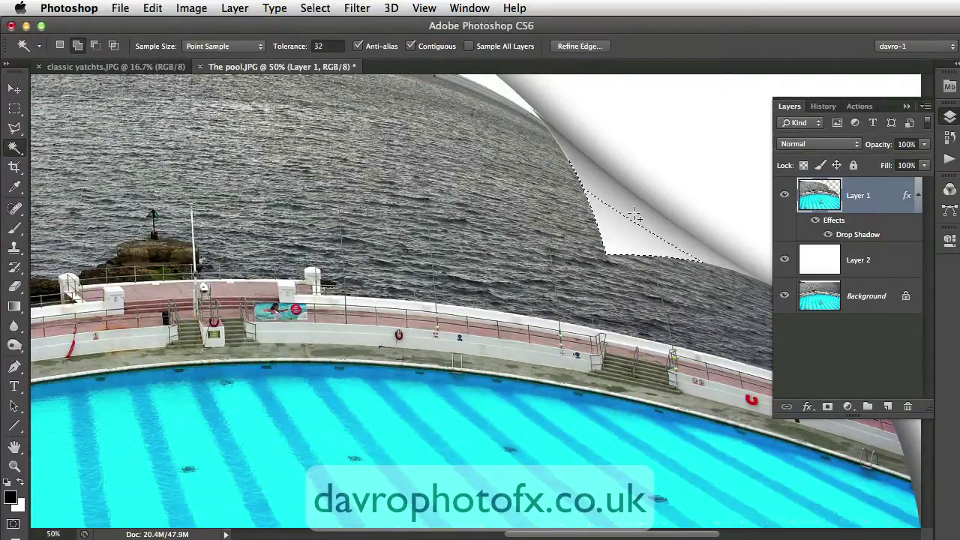
pyautogui.keyDown('shift'); pyautogui.click(634, 216); pyautogui.keyUp('shift')
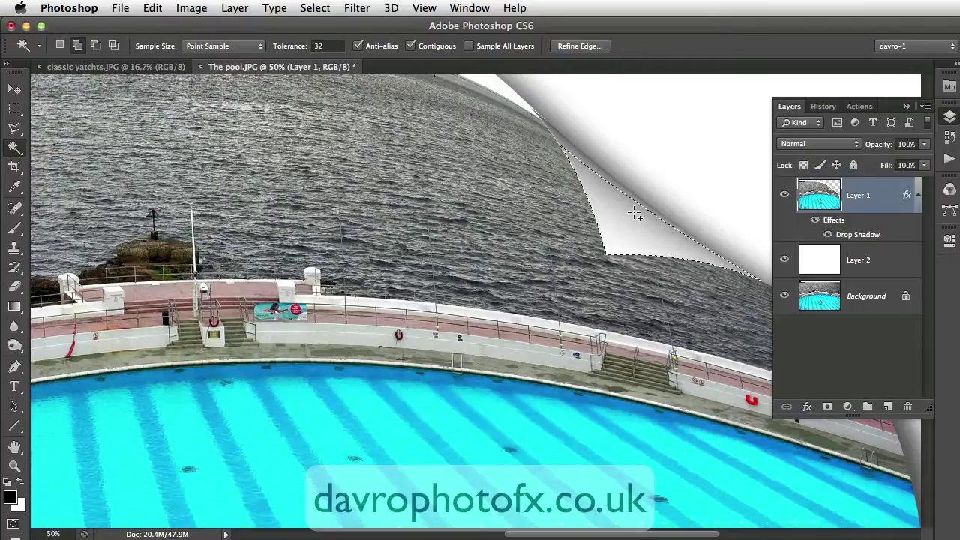
pyautogui.keyDown('shift'); pyautogui.click(571, 152); pyautogui.keyUp('shift')
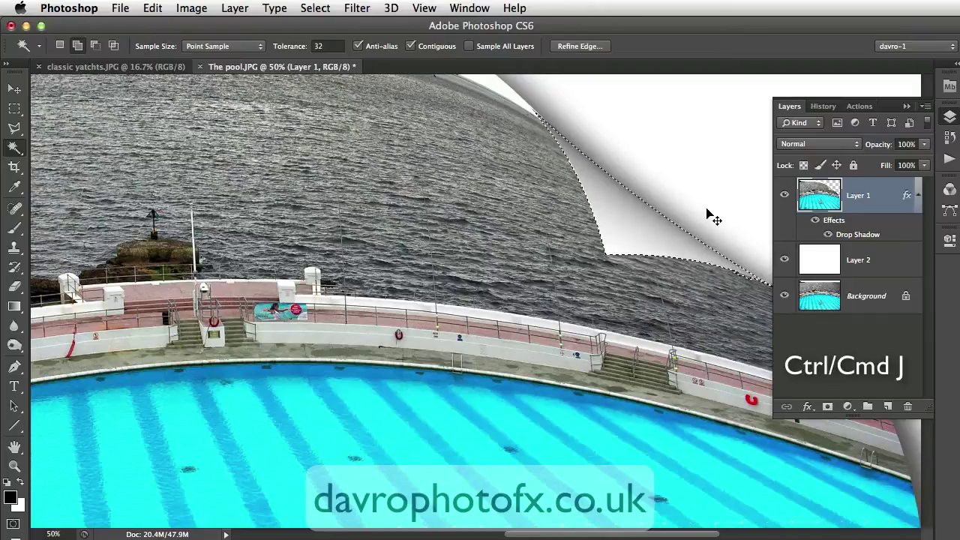
# Copy the selected curl onto Layer 3 and hide the lower layers to view it alone.
pyautogui.press('super+j')
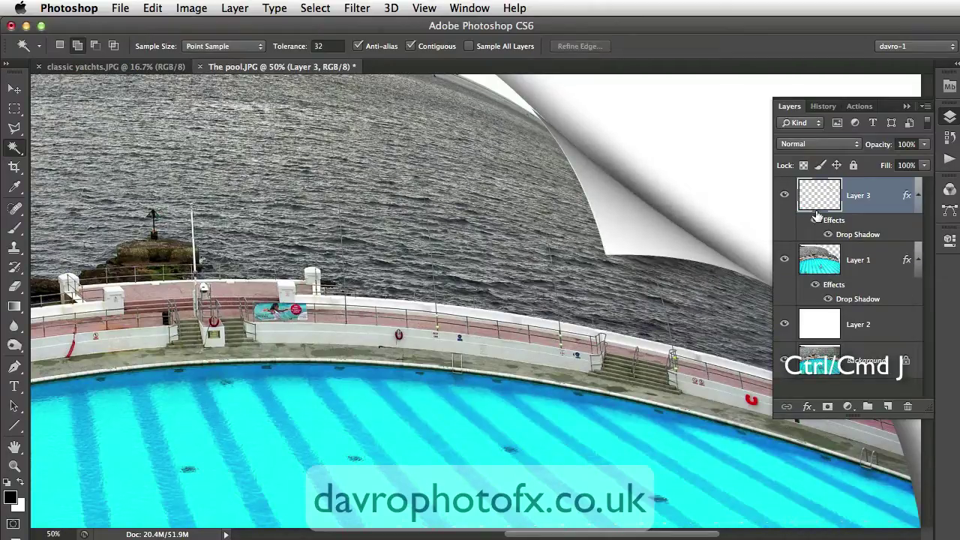
pyautogui.click(785, 323)
pyautogui.click(784, 360)
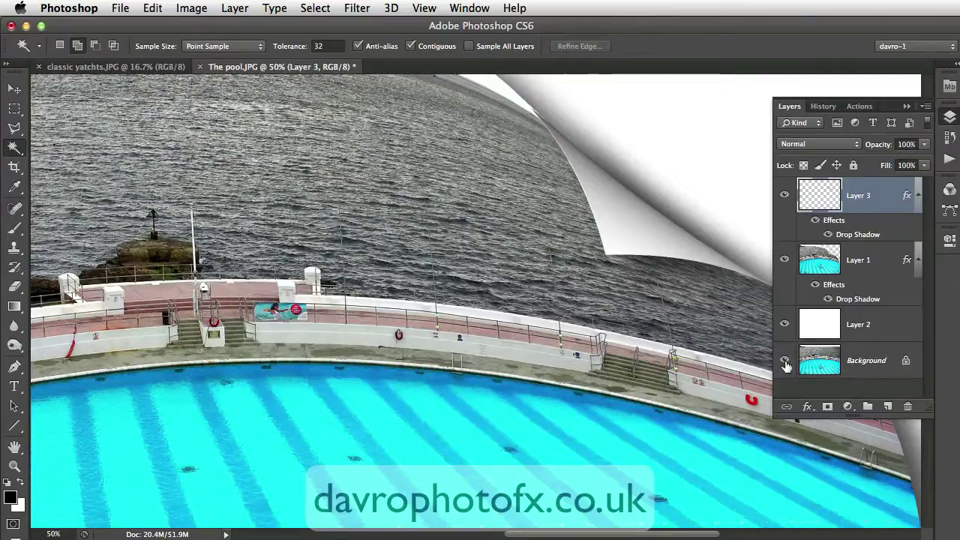
pyautogui.click(784, 259)
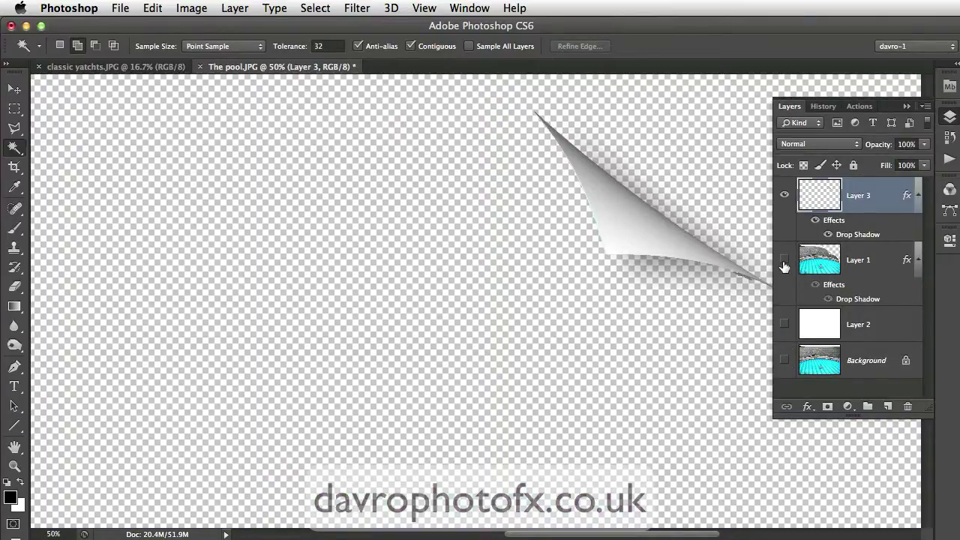
# Turn all layers back on and open Layer 3's Drop Shadow settings.
pyautogui.click(784, 260)
pyautogui.click(784, 324)
pyautogui.click(784, 360)
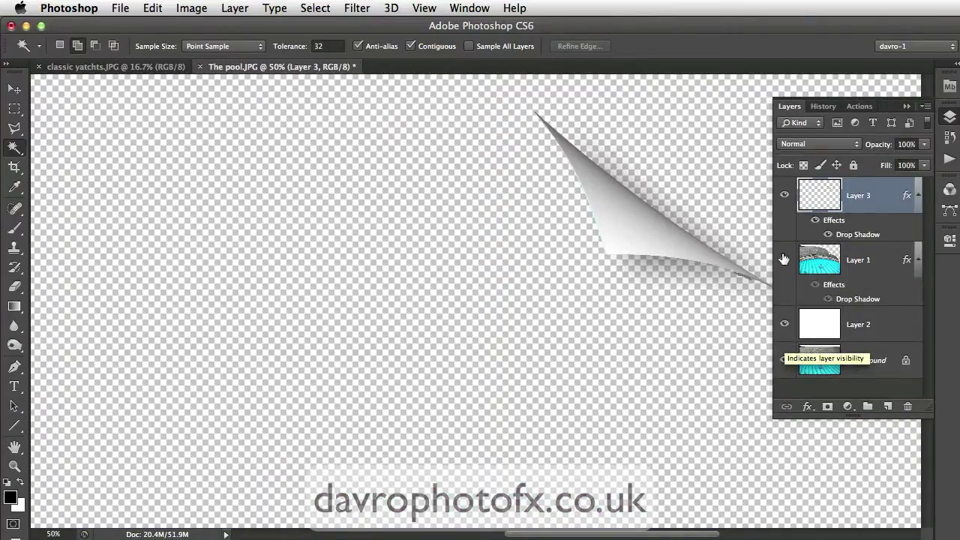
pyautogui.click(783, 258)
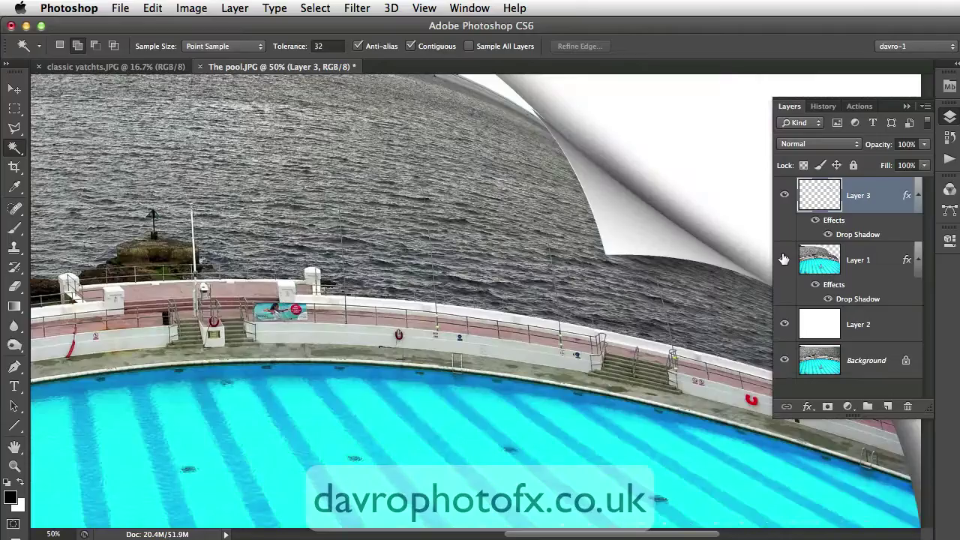
pyautogui.doubleClick(858, 233)
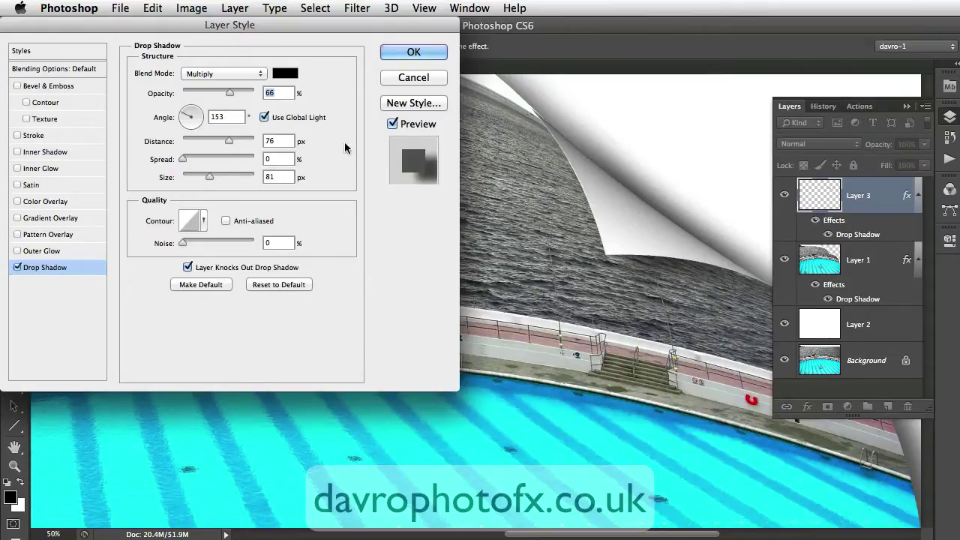
# Unlink Layer 3's drop shadow from global light and set it to 110° angle, 37 px distance.
pyautogui.click(264, 118)
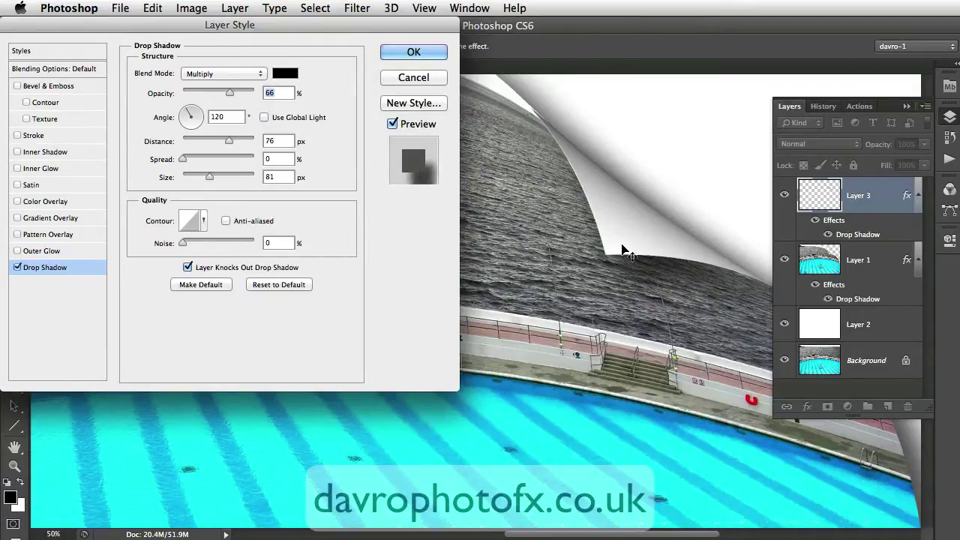
pyautogui.click(619, 236)
pyautogui.moveTo(619, 236)
pyautogui.mouseDown()
pyautogui.moveTo(637, 422)
pyautogui.moveTo(583, 283)
pyautogui.moveTo(620, 250)
pyautogui.moveTo(617, 234)
pyautogui.mouseUp()
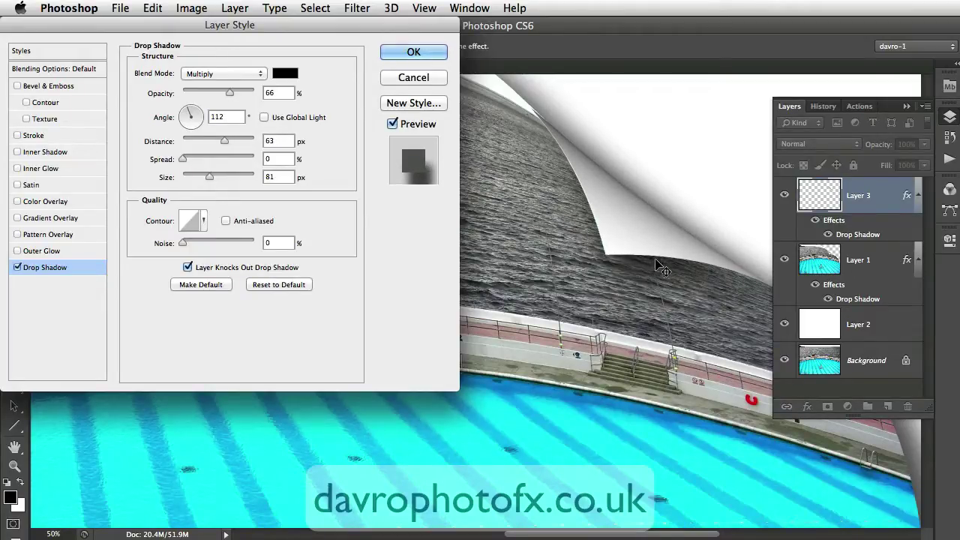
pyautogui.moveTo(656, 260)
pyautogui.mouseDown()
pyautogui.moveTo(696, 220)
pyautogui.moveTo(664, 261)
pyautogui.moveTo(652, 253)
pyautogui.mouseUp()
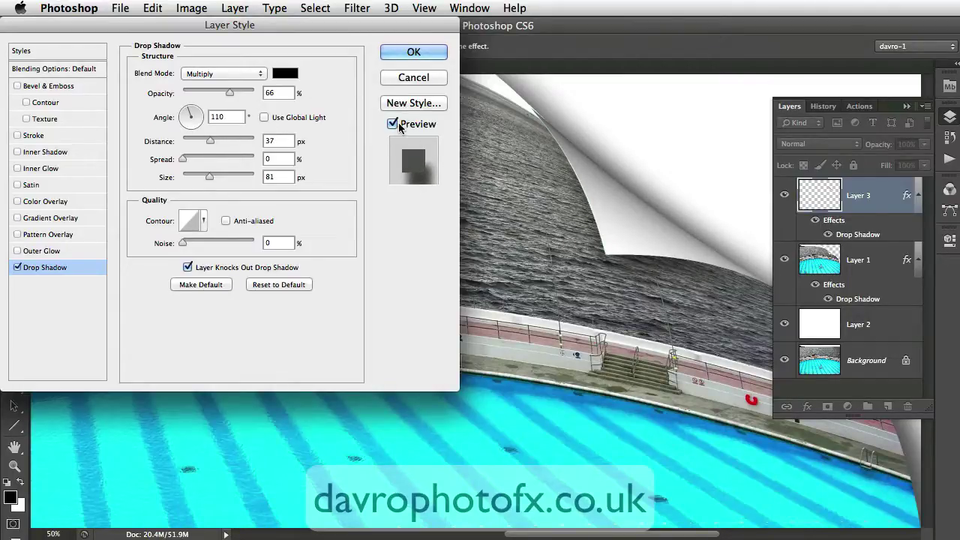
pyautogui.click(393, 124)
pyautogui.click(393, 123)
pyautogui.click(426, 56)
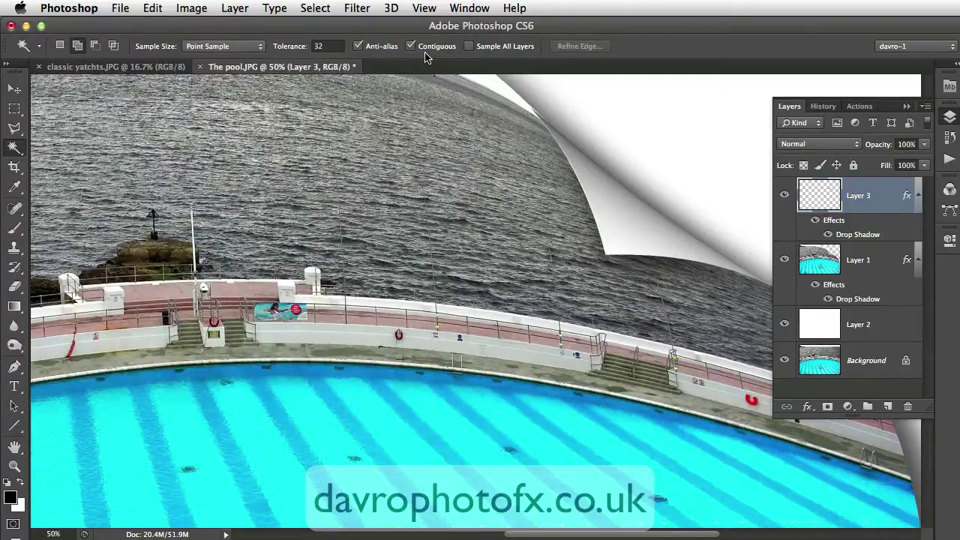
# Drag the classic yachts photo into the pool document as a new layer.
pyautogui.press('super+0')
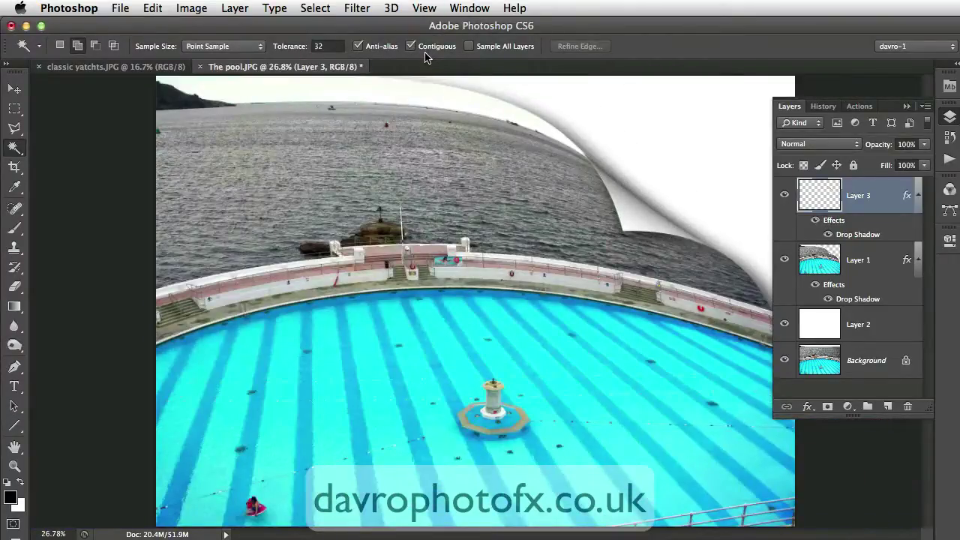
pyautogui.click(140, 69)
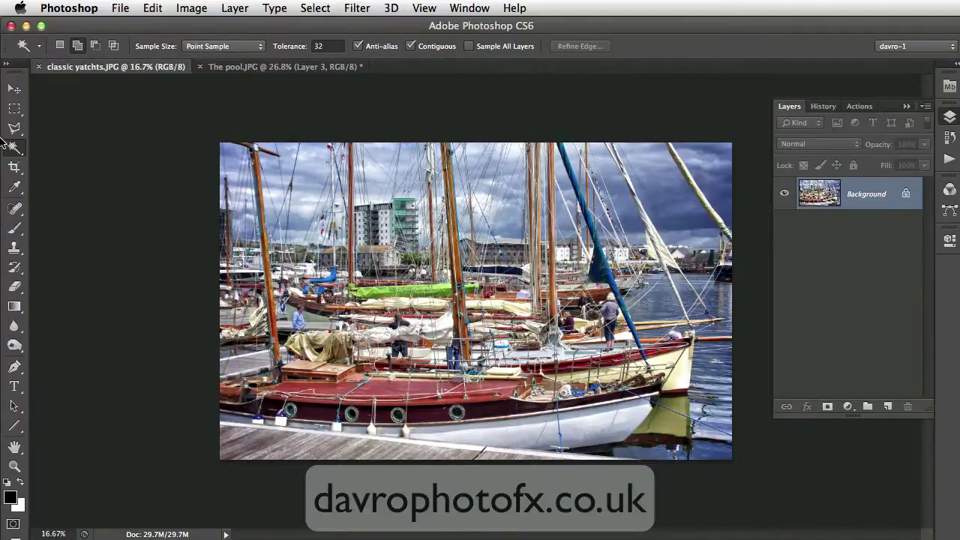
pyautogui.click(14, 88)
pyautogui.moveTo(484, 330); pyautogui.dragTo(343, 68)
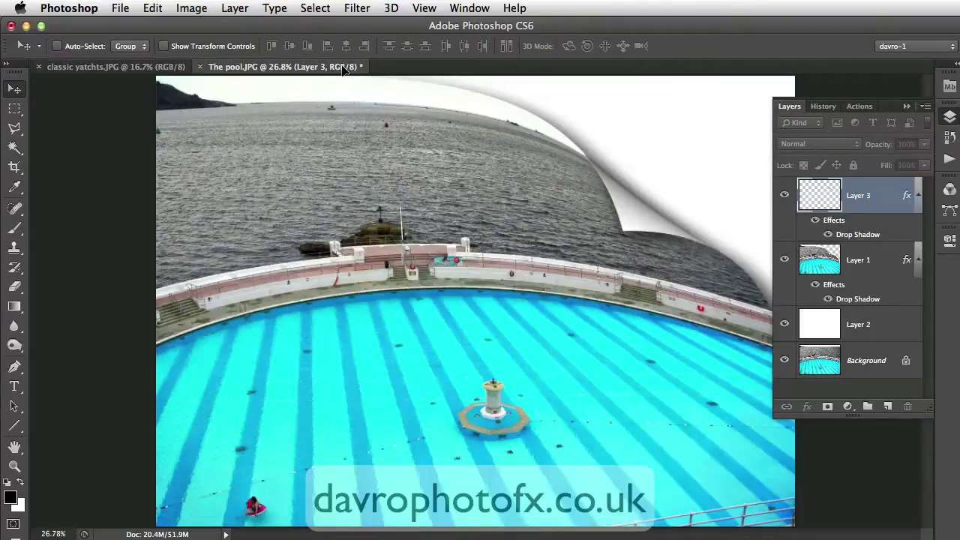
pyautogui.moveTo(639, 172); pyautogui.dragTo(639, 173)
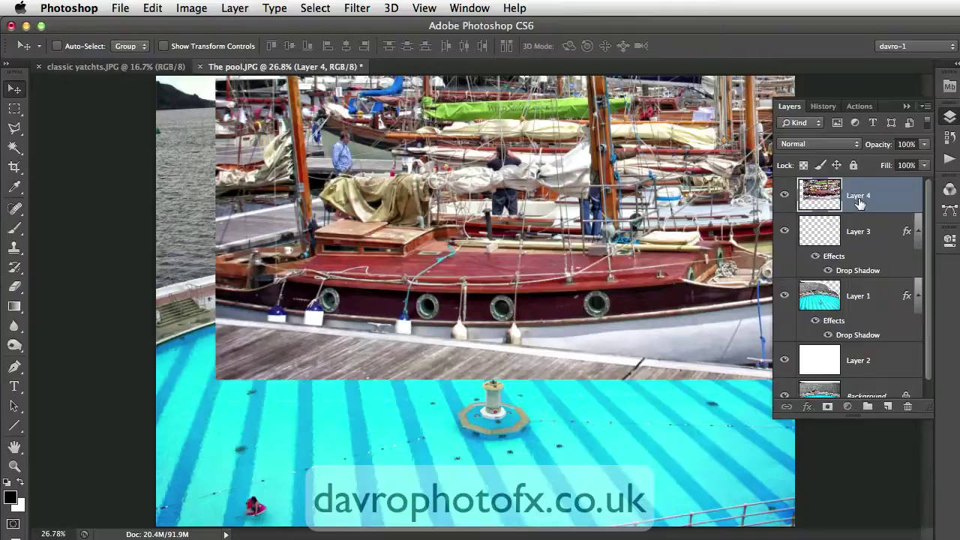
# Move Layer 4 below Layer 1 and position the yachts to fill the area under the curl.
pyautogui.moveTo(859, 204); pyautogui.dragTo(852, 332)
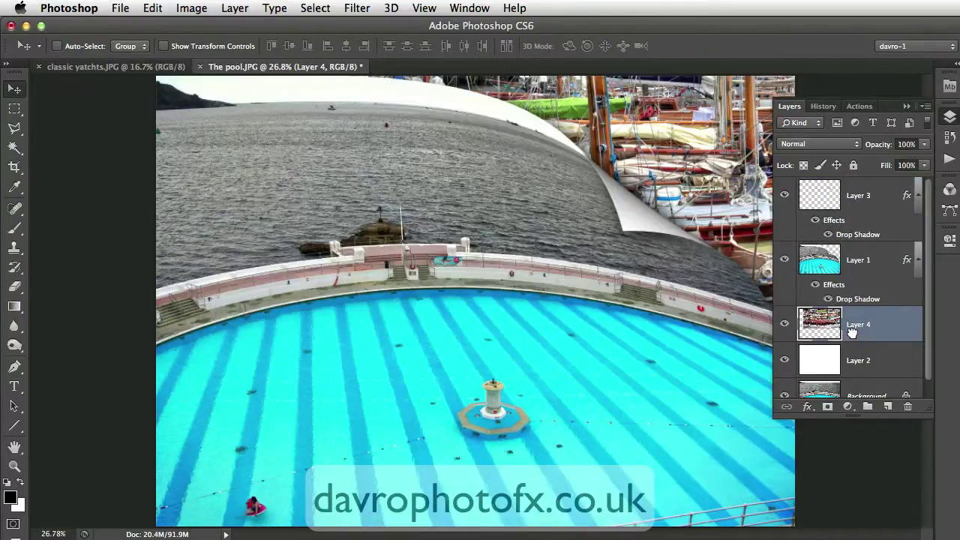
pyautogui.click(906, 106)
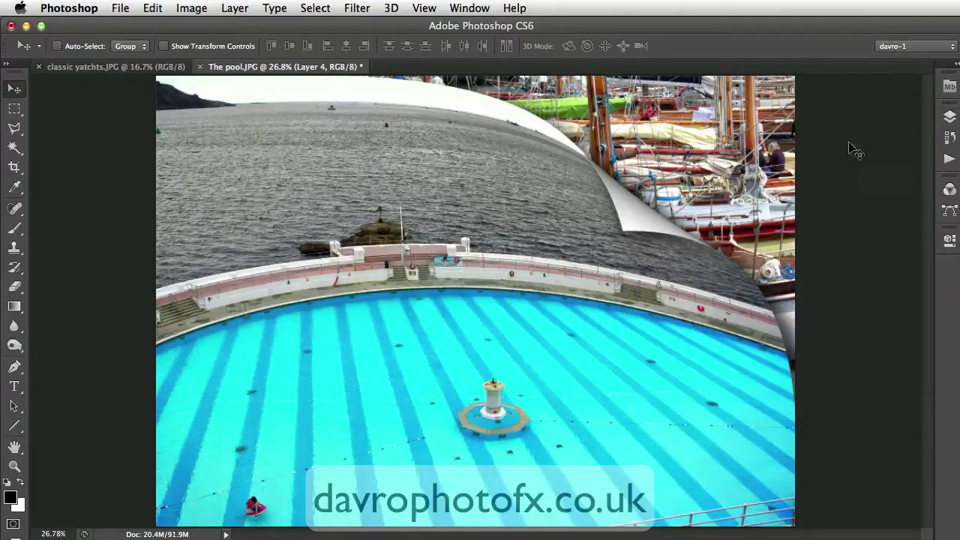
pyautogui.moveTo(753, 167); pyautogui.dragTo(651, 222)
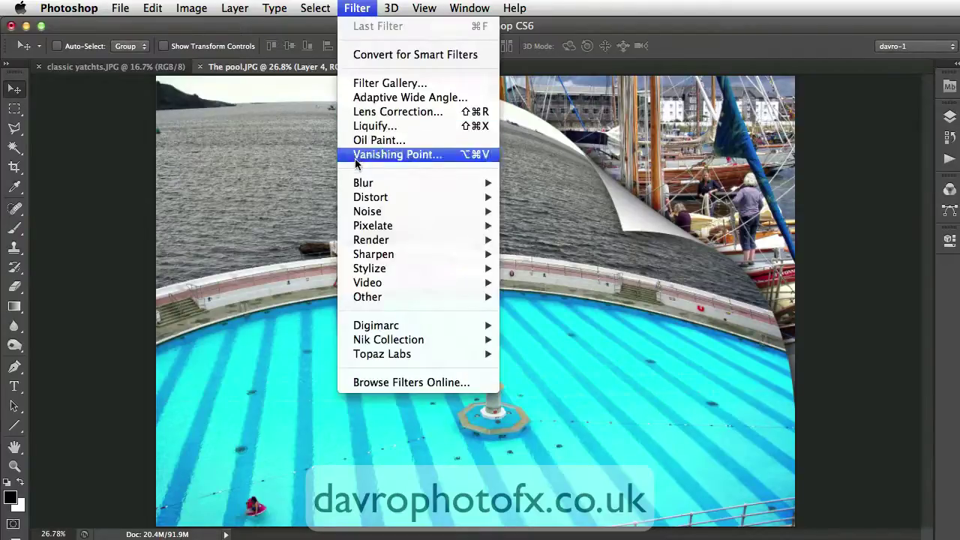
# Apply a 1.4-pixel Gaussian Blur to the yachts on Layer 4.
pyautogui.moveTo(358, 185)
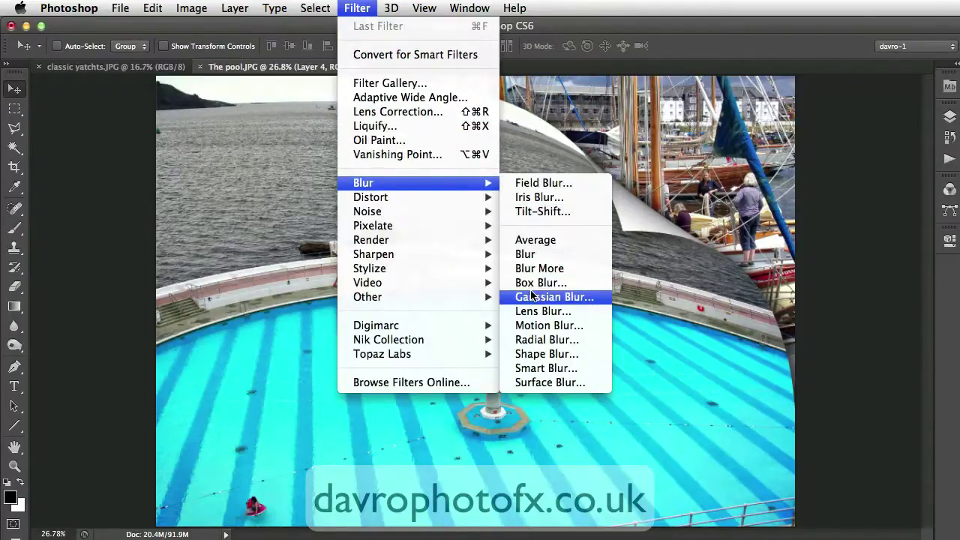
pyautogui.click(554, 297)
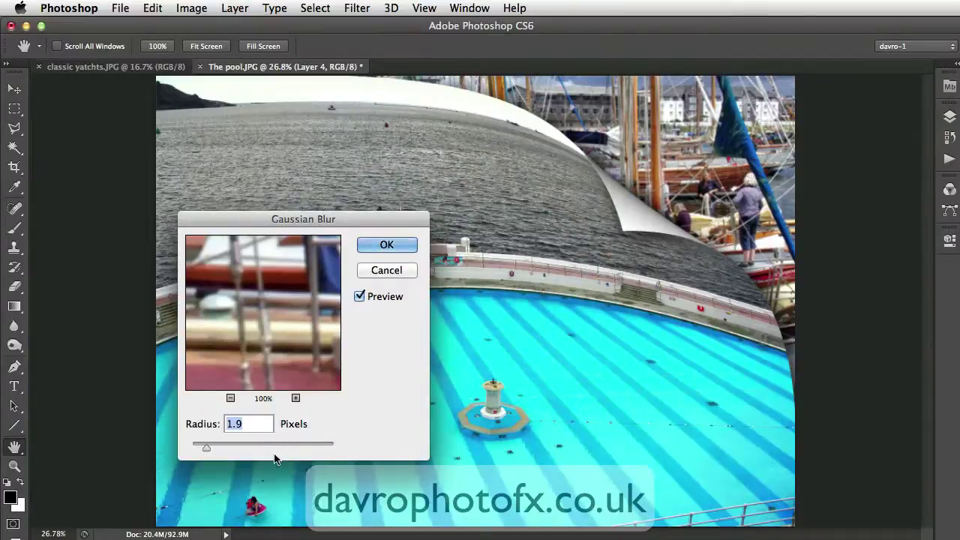
pyautogui.moveTo(207, 448); pyautogui.dragTo(200, 448)
pyautogui.click(379, 248)
pyautogui.press('v')
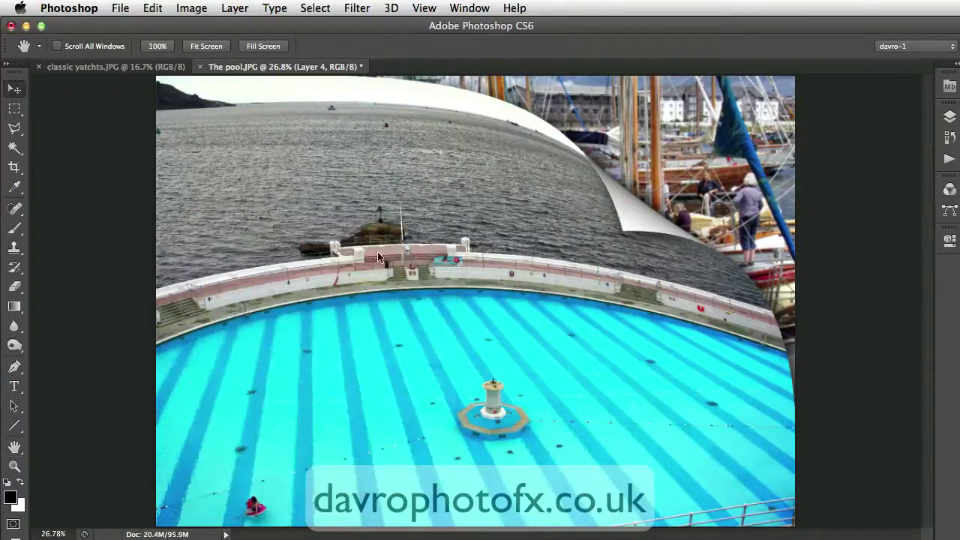